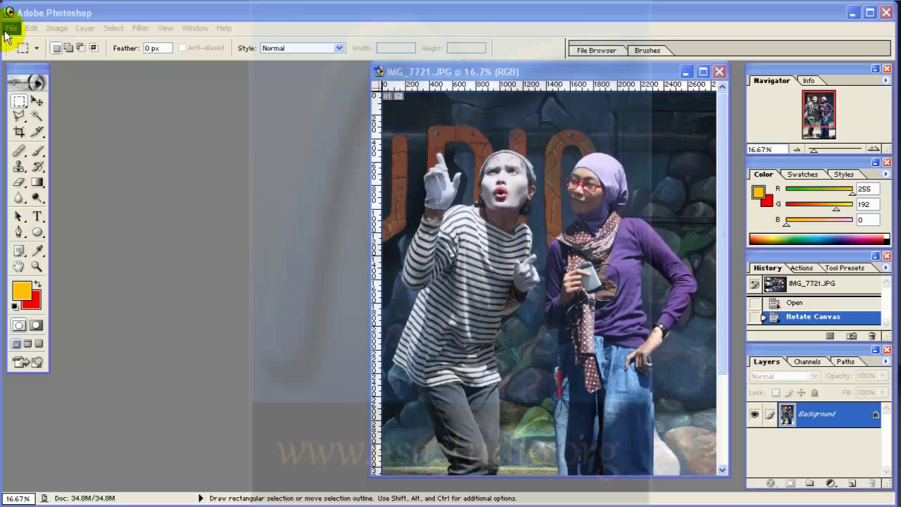
- Create a 300 x 300 pixel RGB document at 72 pixels/inch with white contents, and enlarge its window around the canvas
left_click(10, 29)
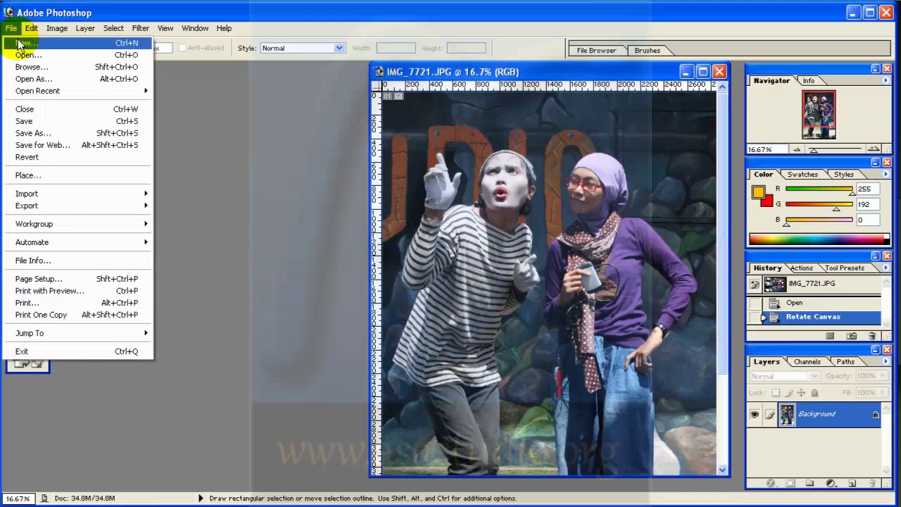
left_click(21, 43)
left_click_drag(316, 124, 207, 134)
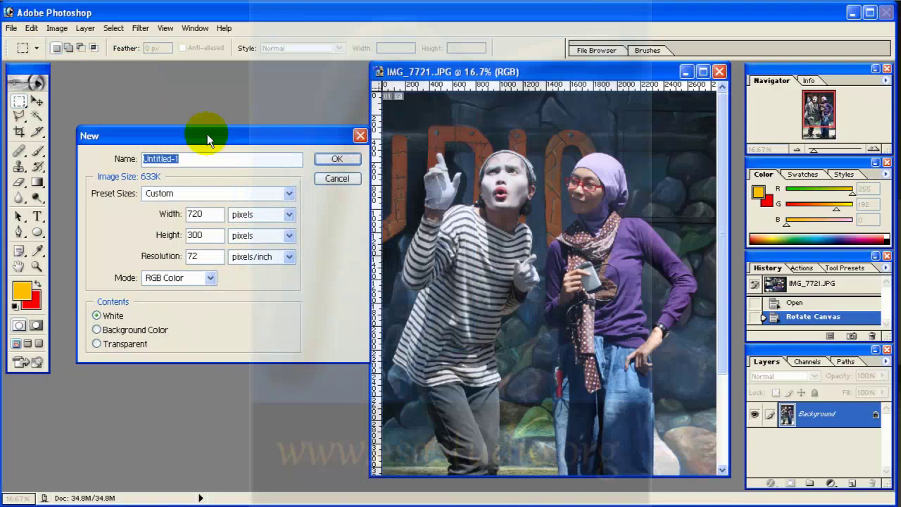
double_click(198, 215)
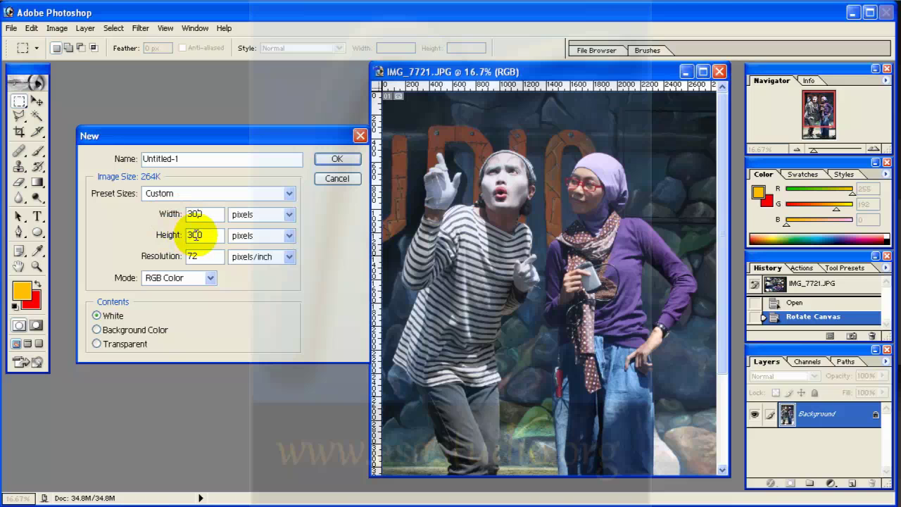
left_click(337, 159)
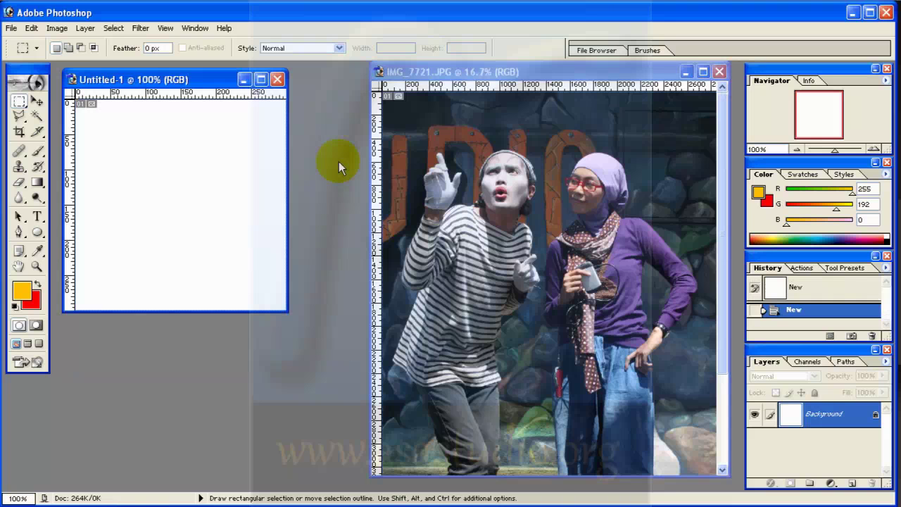
left_click_drag(286, 311, 360, 369)
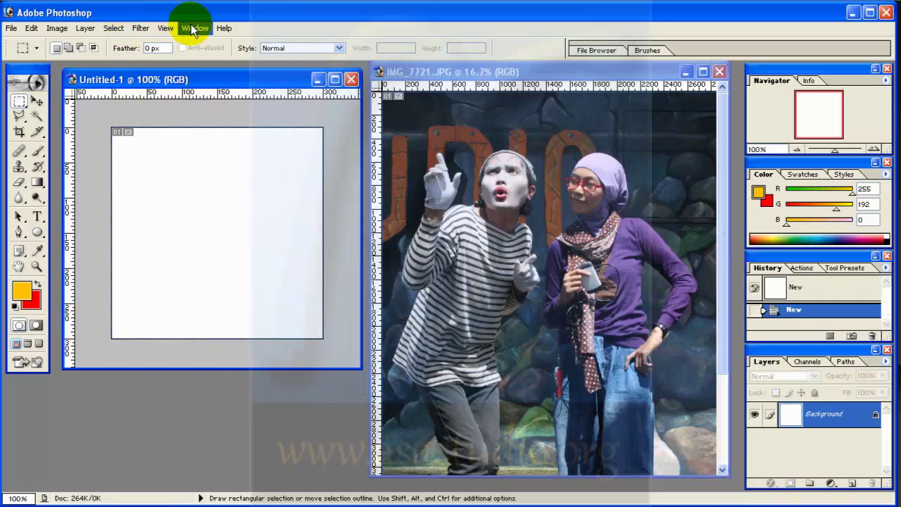
- Hide the rulers in the new document and show them again
left_click(165, 28)
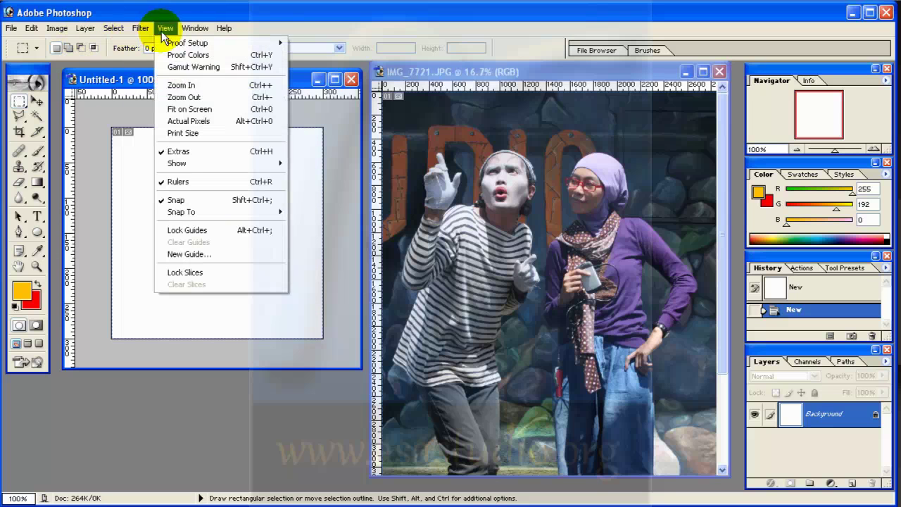
left_click(179, 182)
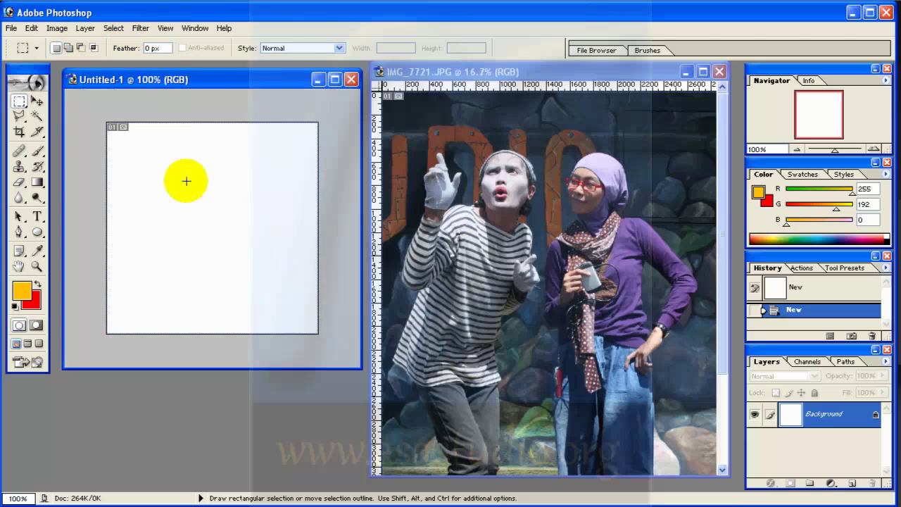
left_click(165, 28)
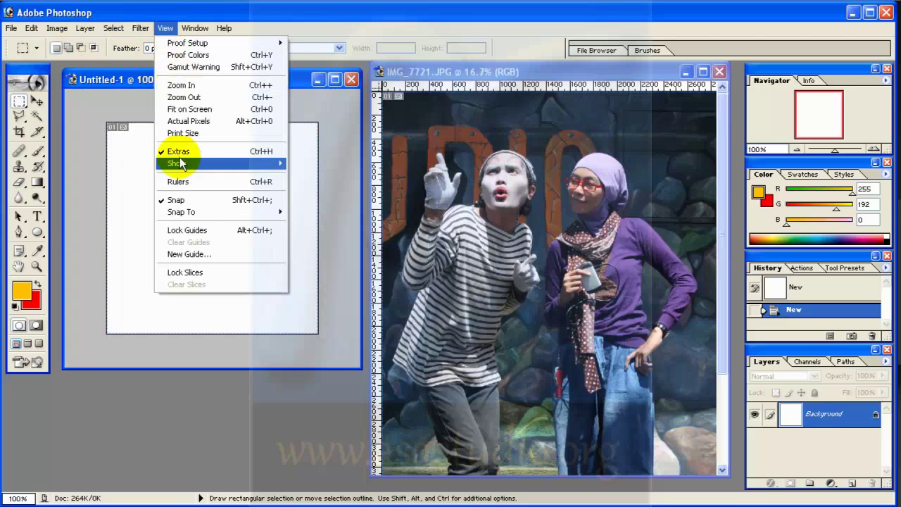
left_click(176, 181)
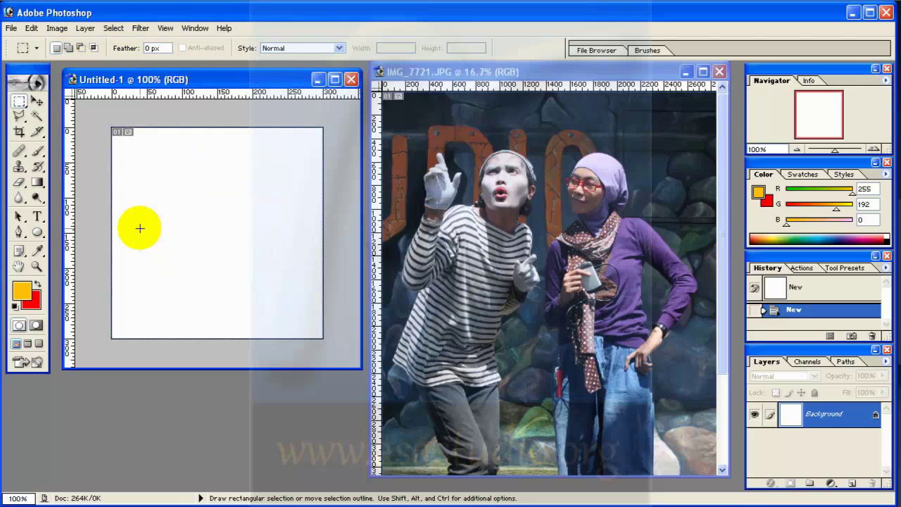
- Place two vertical and two horizontal guides at 100 and 200 pixels, dividing the blank canvas into a 3 x 3 grid
left_click_drag(71, 243, 182, 236)
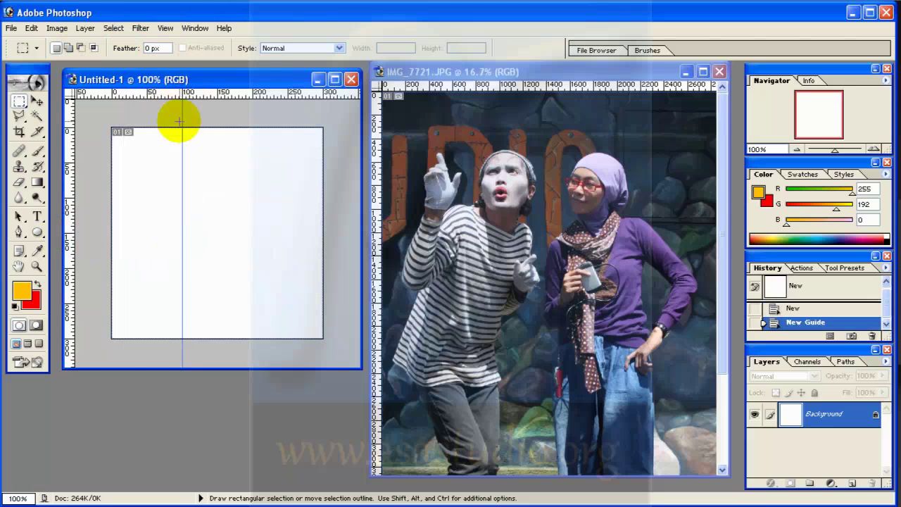
left_click_drag(70, 254, 252, 252)
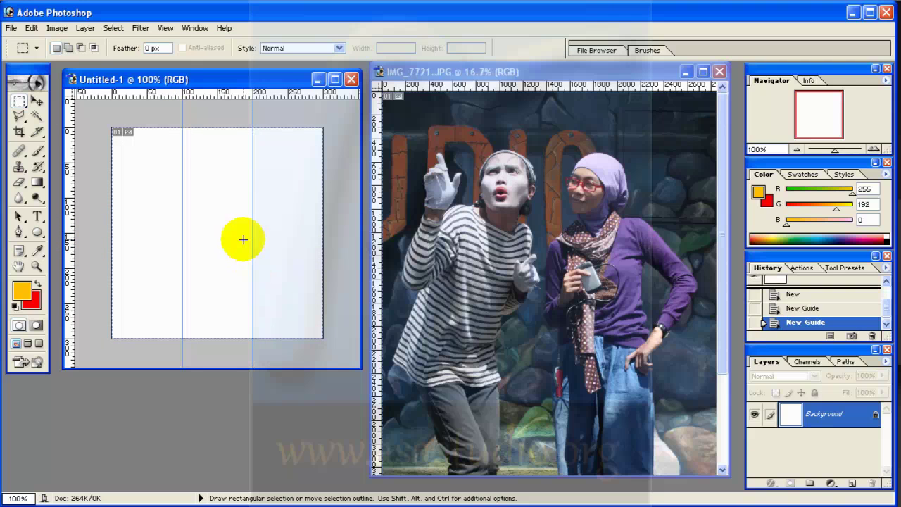
left_click_drag(161, 95, 160, 197)
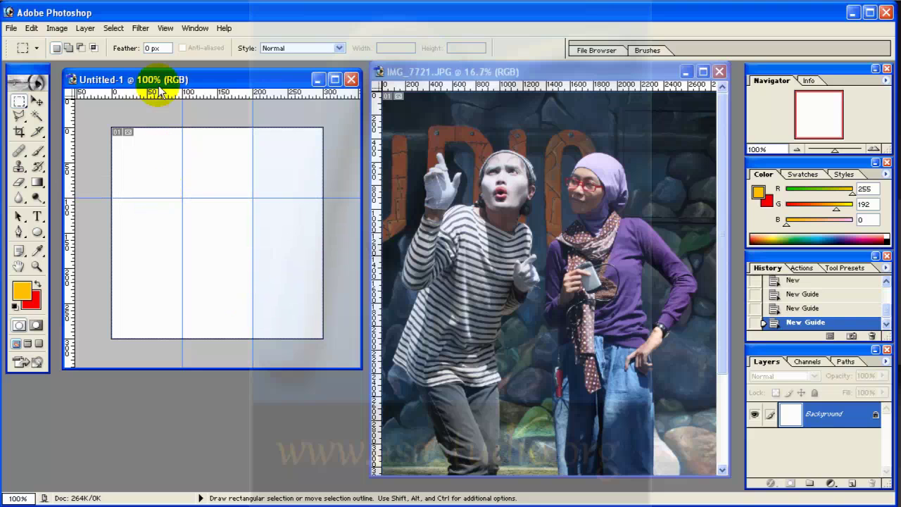
left_click_drag(161, 91, 164, 267)
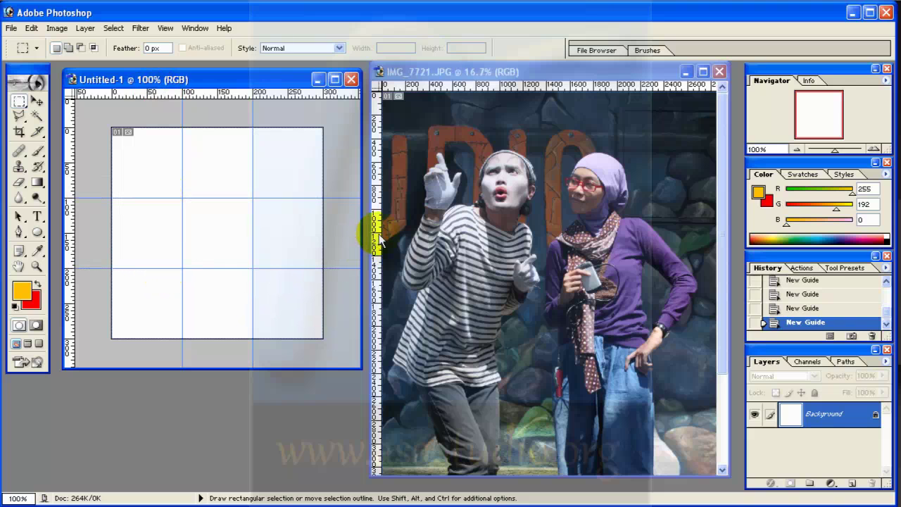
- Copy the photo from IMG_7721.JPG into the blank document as a new layer with the Move tool
left_click(494, 72)
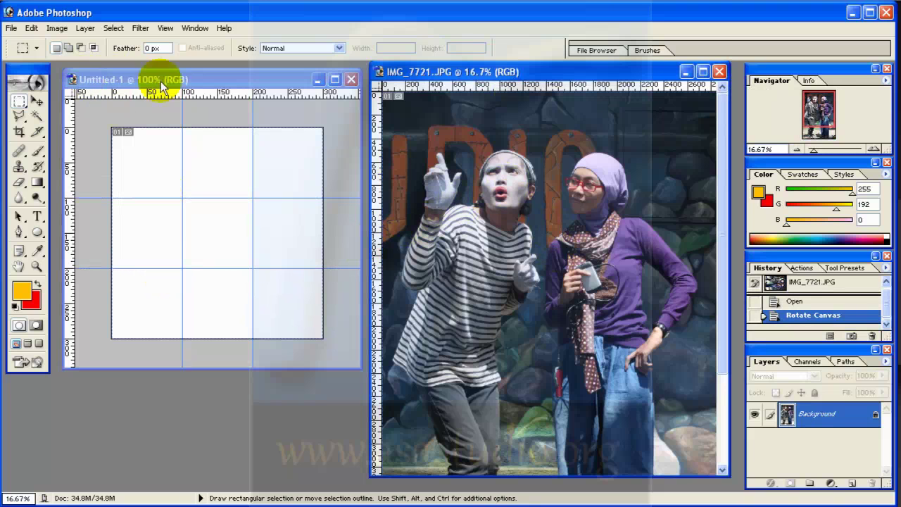
left_click(36, 100)
left_click_drag(535, 265, 211, 236)
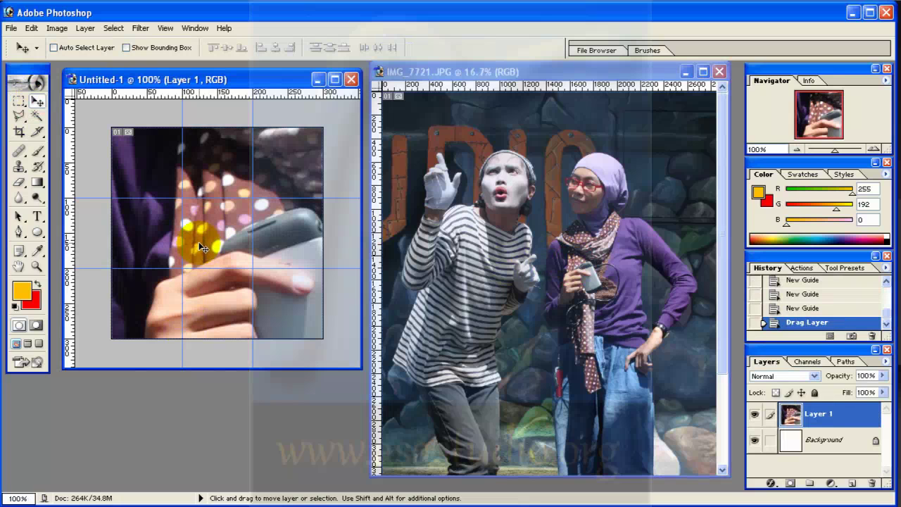
- Scale the oversized photo layer proportionally down to about 19.1% with Free Transform and apply it
key("ctrl+minus")
key("ctrl+minus")
key("ctrl+minus")
key("ctrl+minus")
key("ctrl+minus")
key("ctrl+minus")
key("ctrl+minus")
key("ctrl+minus")
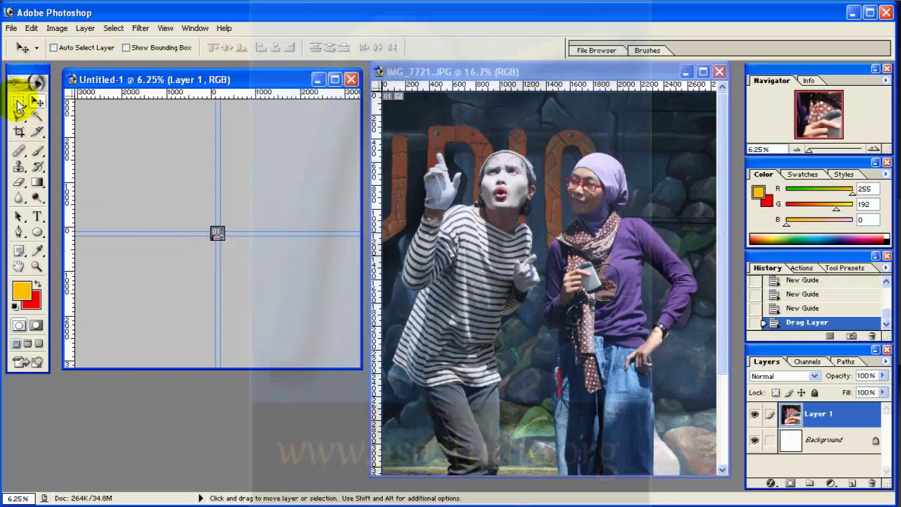
left_click(19, 104)
right_click(219, 236)
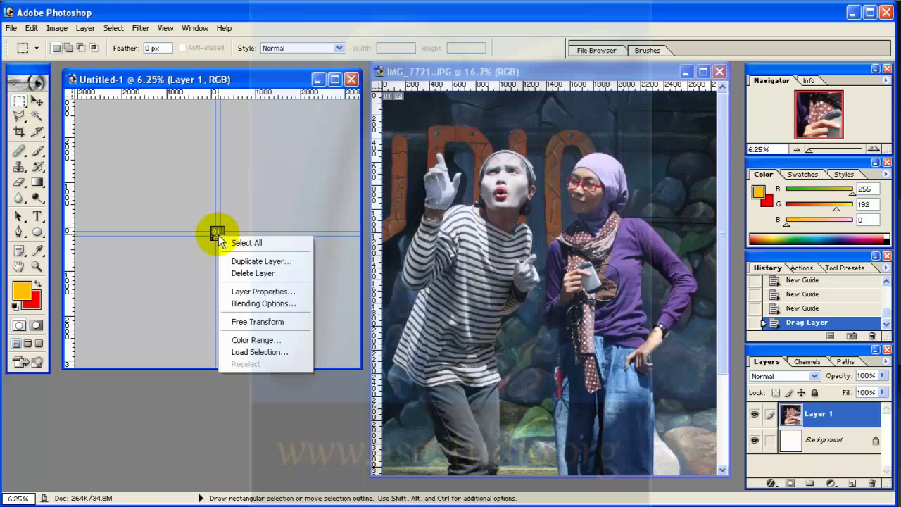
left_click(260, 322)
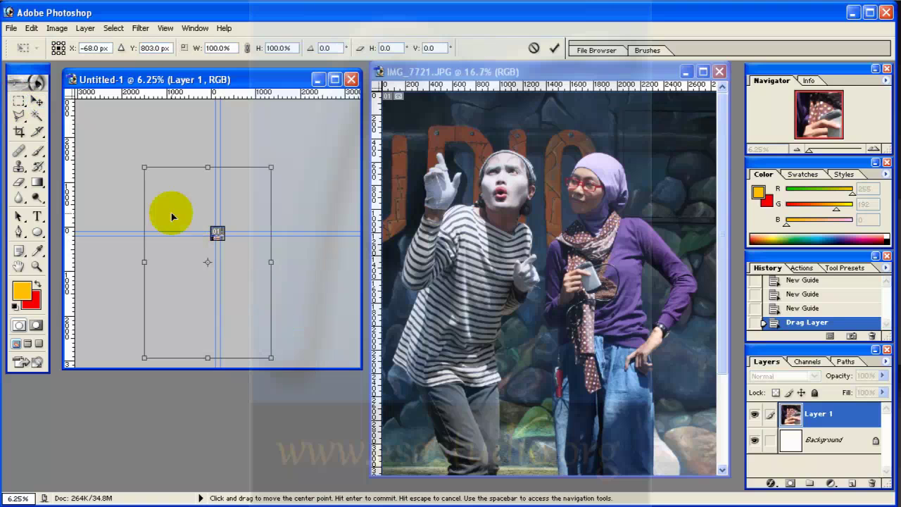
left_click_drag(145, 168, 216, 230)
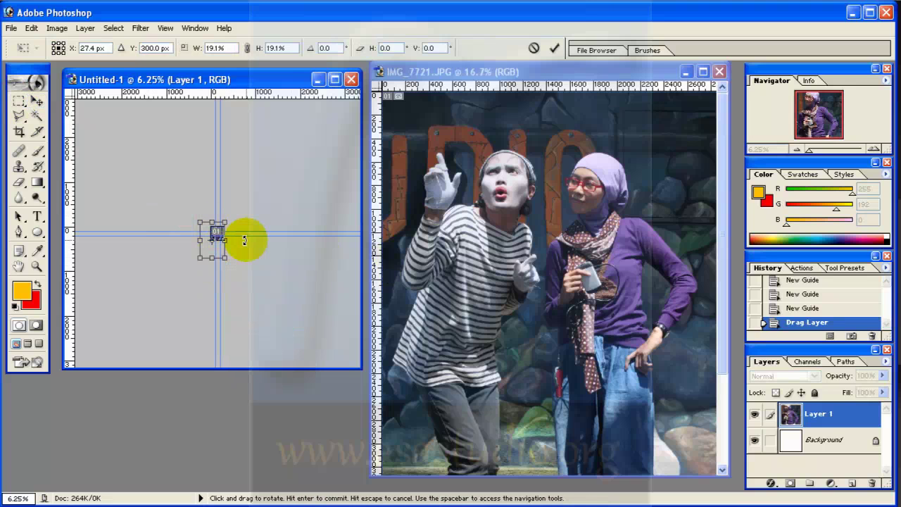
key("Return")
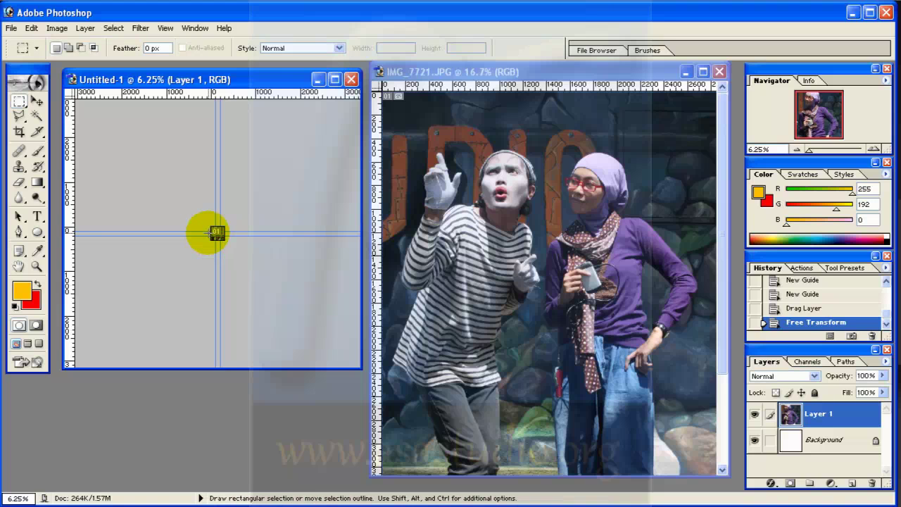
- Free-transform the photo layer again to about 70.8% and reposition it so both people fit within the square canvas
key("ctrl+plus")
key("ctrl+plus")
key("ctrl+plus")
key("ctrl+plus")
key("ctrl+plus")
key("ctrl+plus")
key("ctrl+plus")
key("ctrl+plus")
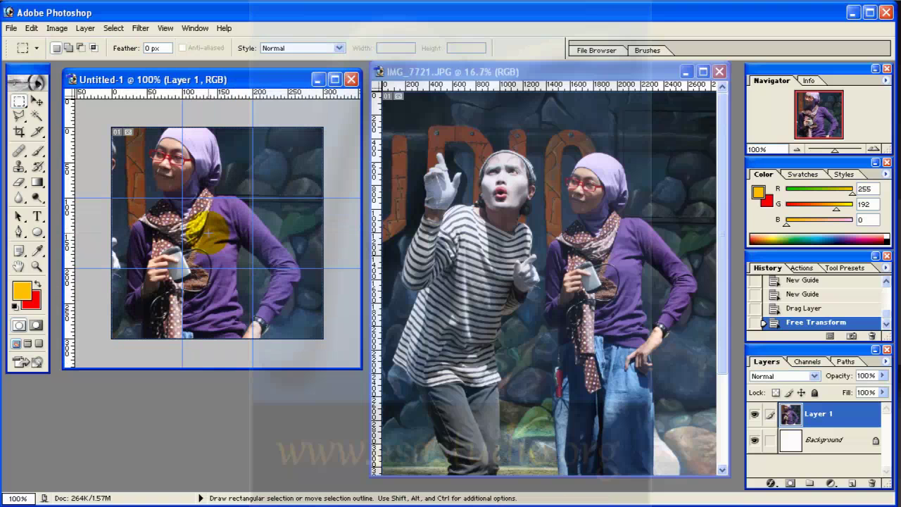
right_click(150, 174)
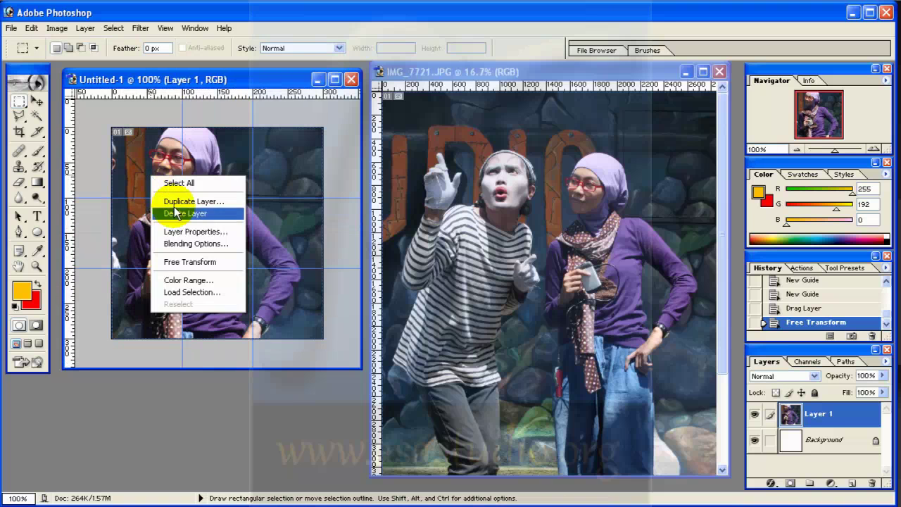
left_click(195, 260)
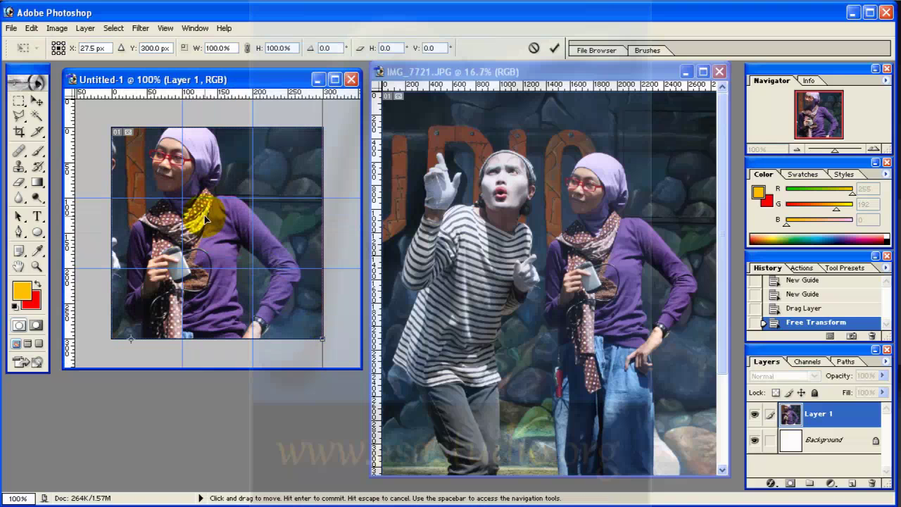
key("ctrl+minus")
left_click_drag(131, 137, 212, 136)
left_click_drag(111, 111, 150, 190)
left_click_drag(298, 271, 279, 242)
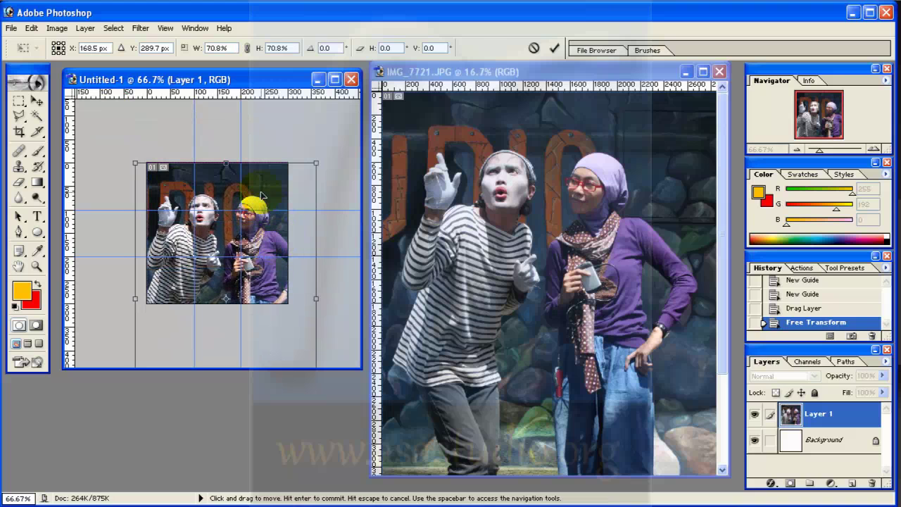
key("Return")
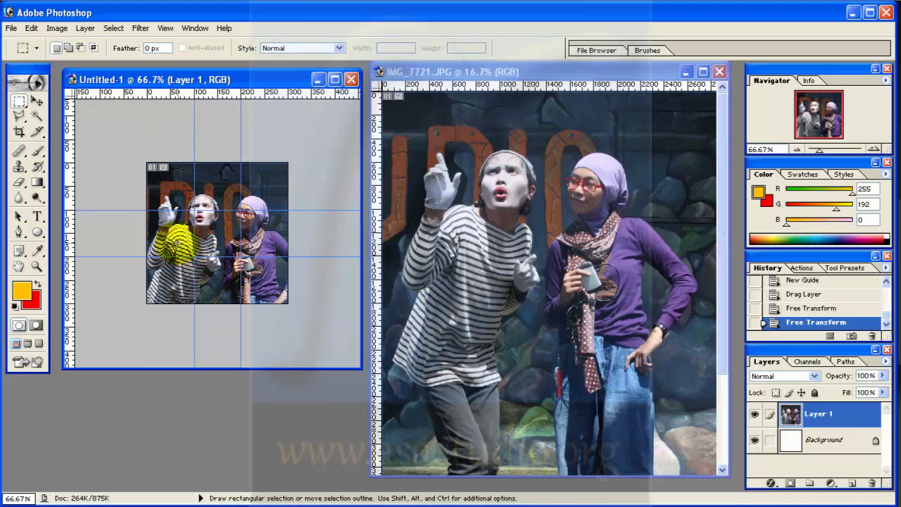
- Create three square slices across the top row of the Untitled-1 photo with the Slice tool, following the guides
left_click(39, 131)
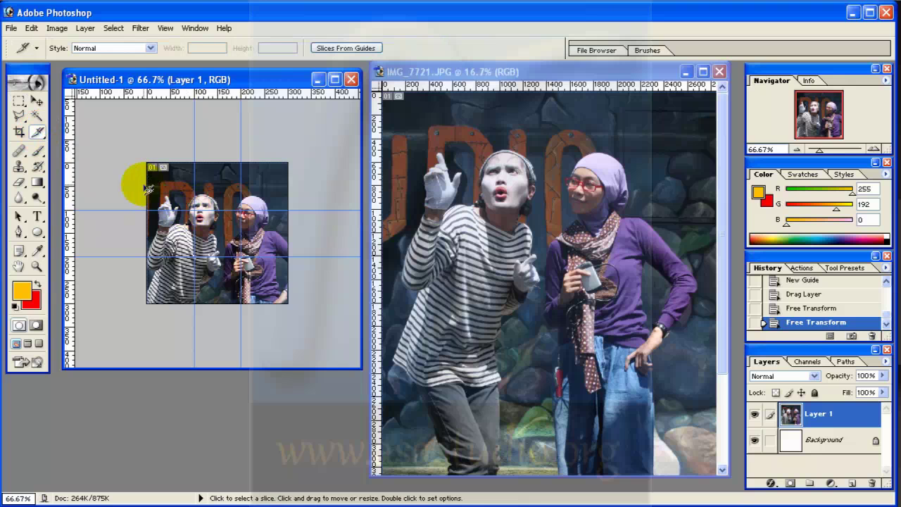
key("ctrl+plus")
key("ctrl+plus")
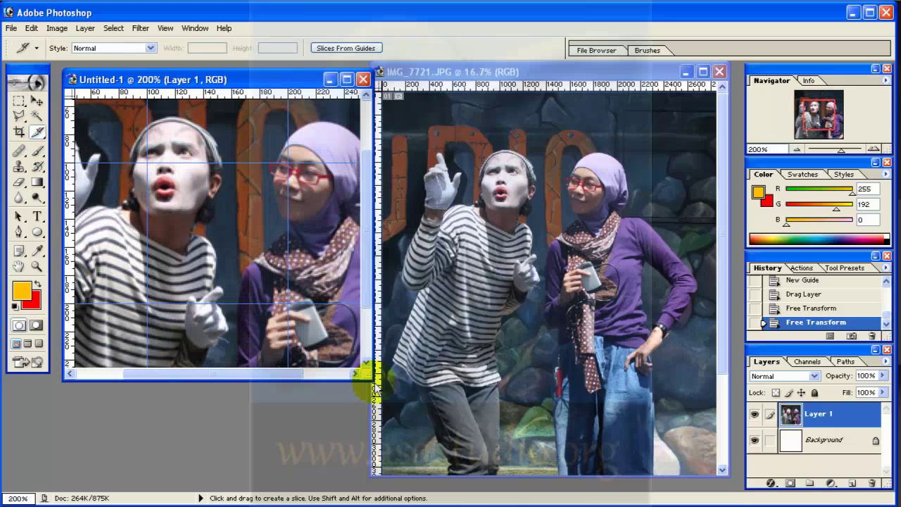
left_click_drag(371, 378, 629, 488)
left_click_drag(265, 71, 268, 62)
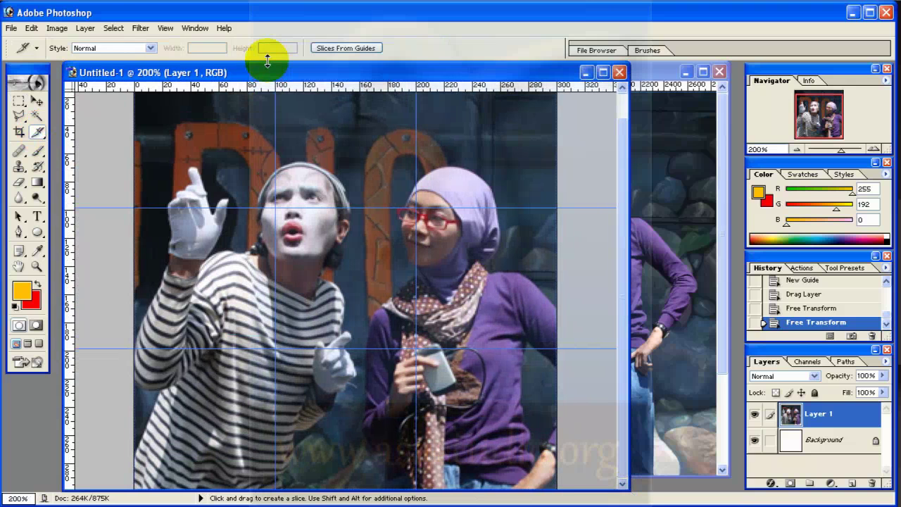
key("ctrl+minus")
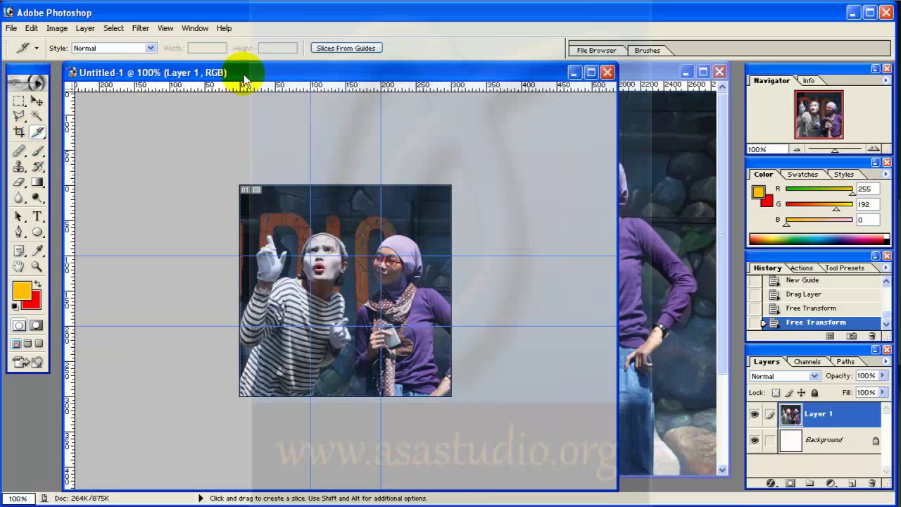
left_click(36, 268)
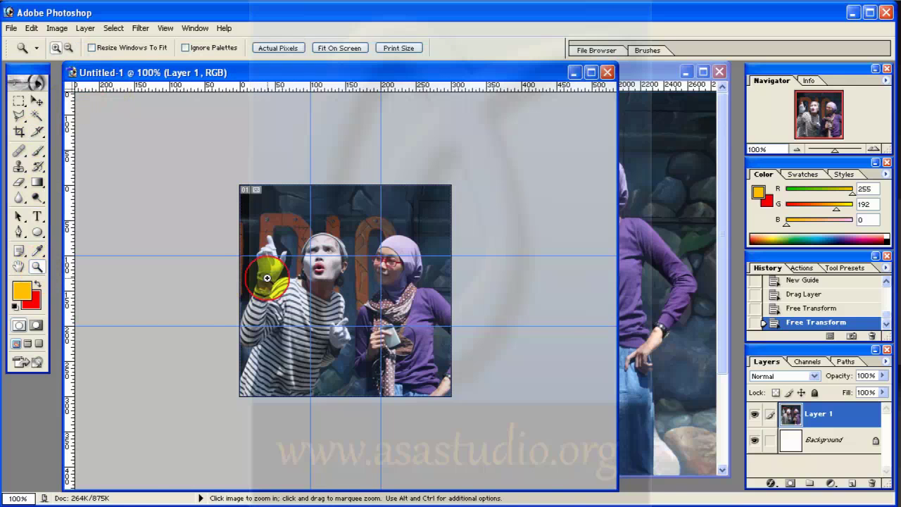
left_click(266, 278)
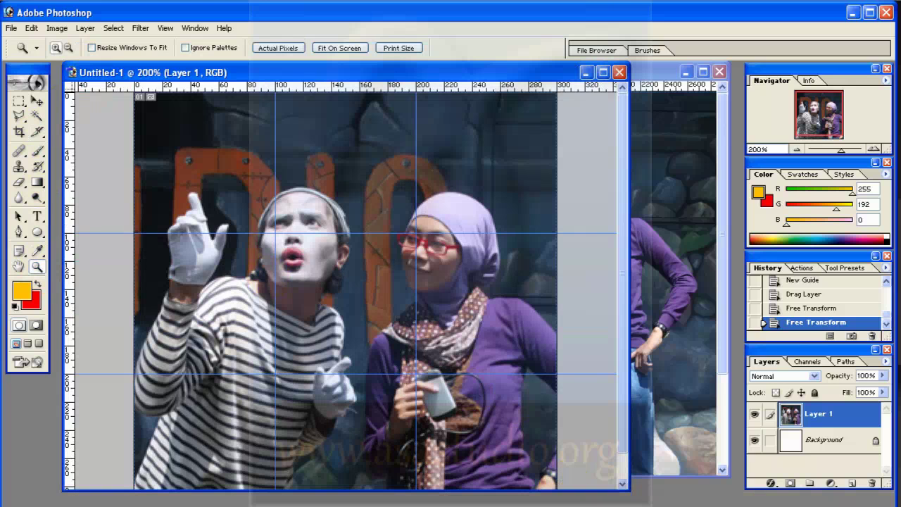
left_click_drag(579, 485, 579, 506)
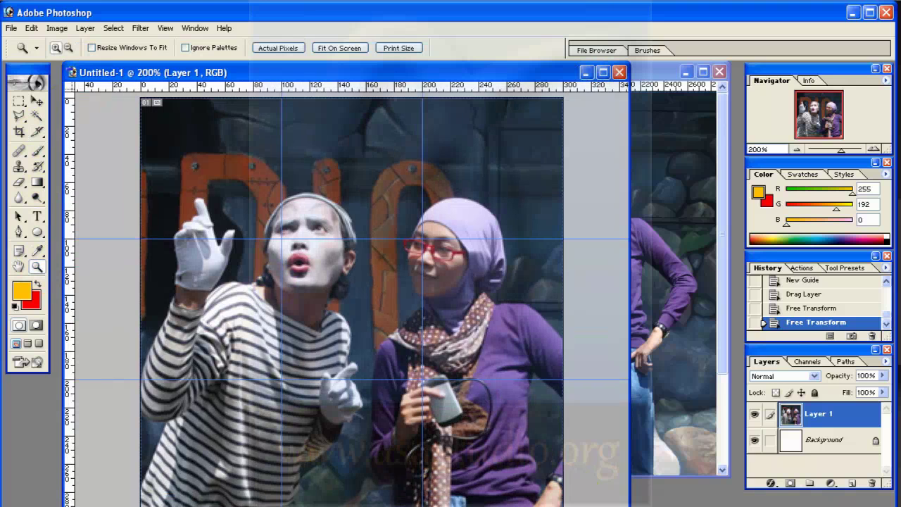
left_click(35, 131)
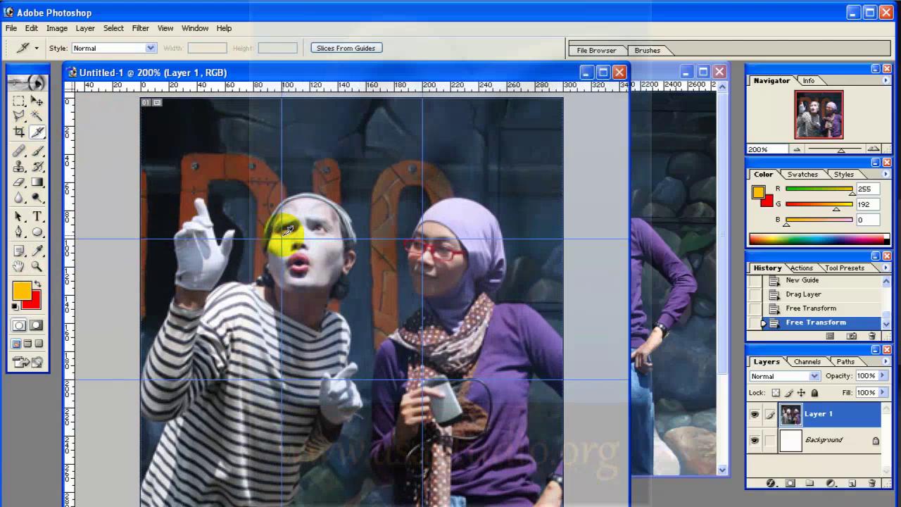
left_click_drag(283, 233, 145, 90)
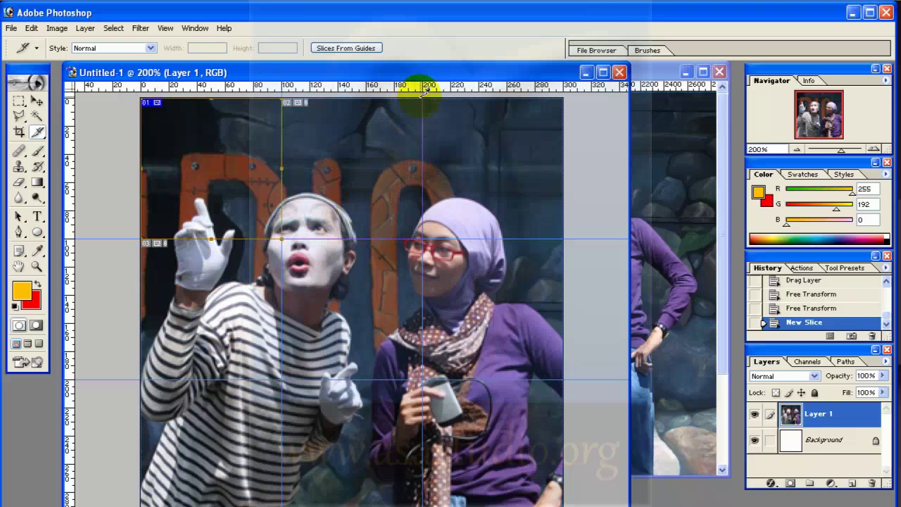
left_click_drag(425, 89, 423, 235)
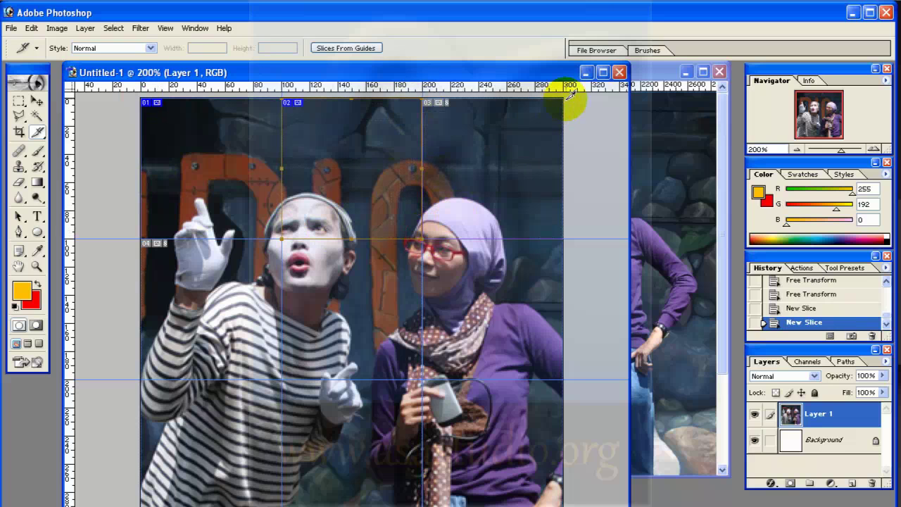
left_click_drag(566, 90, 422, 240)
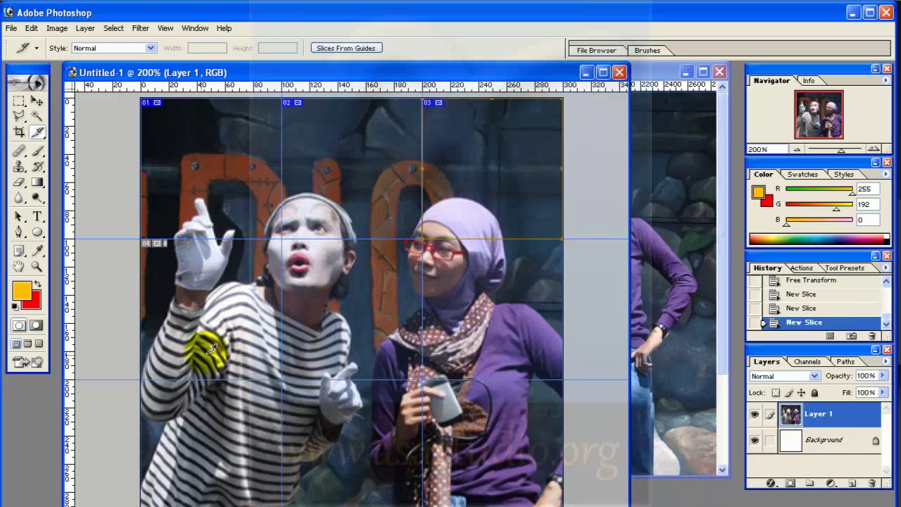
- Slice the middle row into three squares along the guides, extending the central slice's lower edge to the 200-pixel guide
left_click_drag(144, 373, 285, 232)
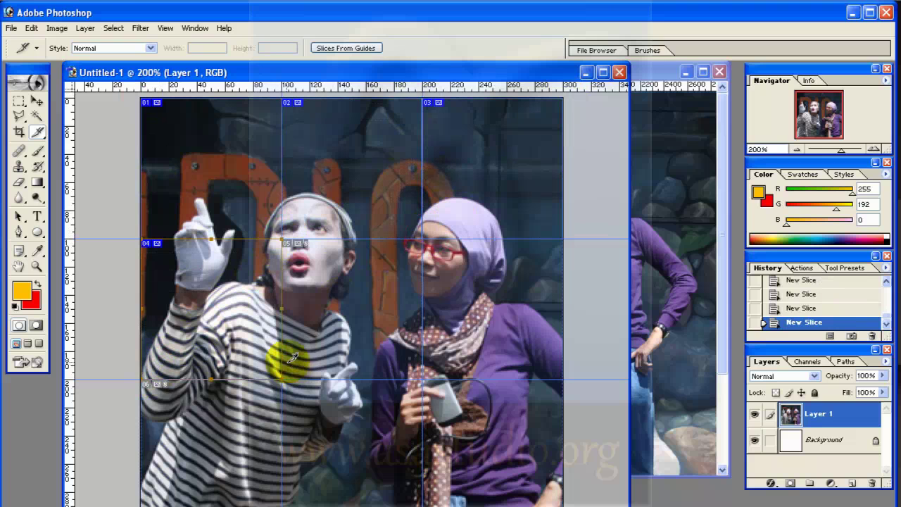
left_click_drag(289, 369, 426, 236)
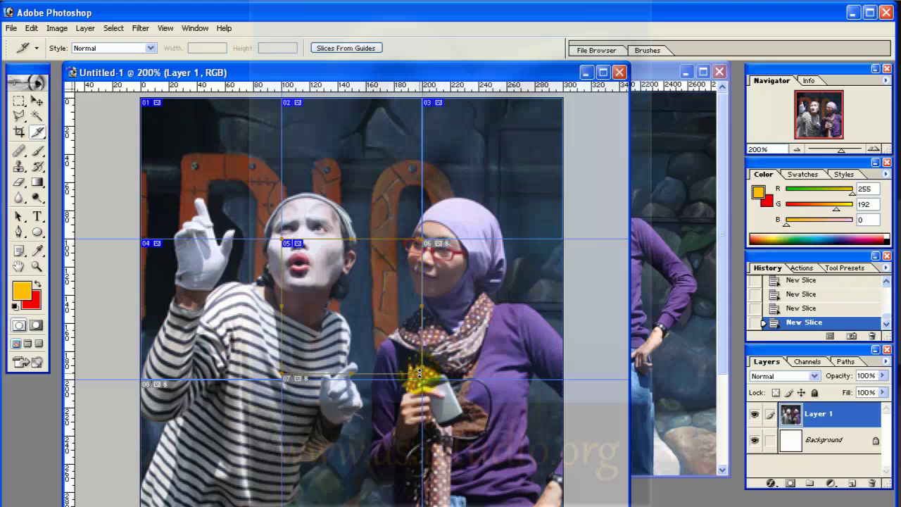
left_click_drag(350, 375, 350, 380)
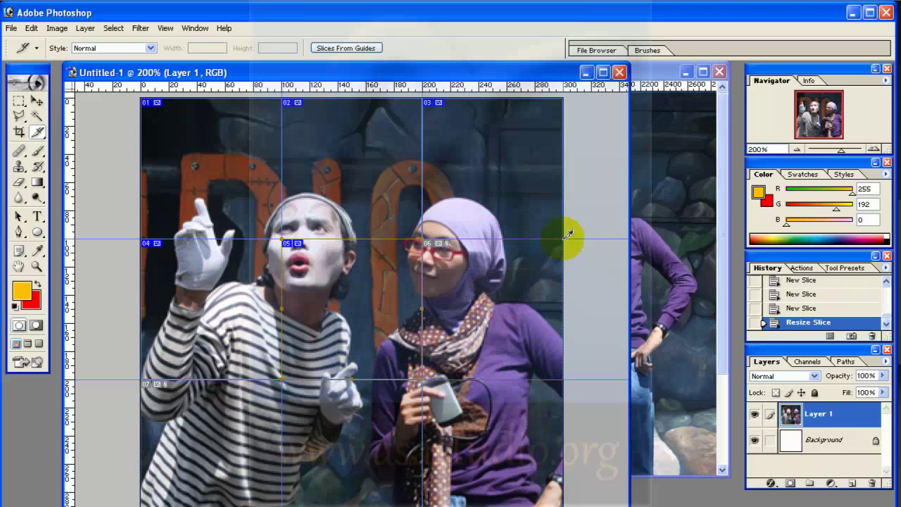
left_click_drag(567, 234, 422, 380)
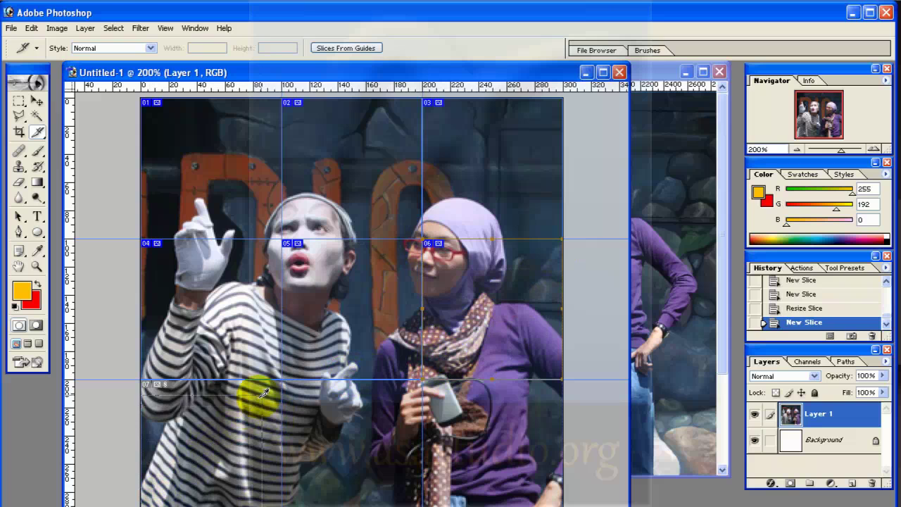
- Slice the bottom row of the photo into three squares between the guides and the canvas edges
left_click_drag(276, 374, 146, 445)
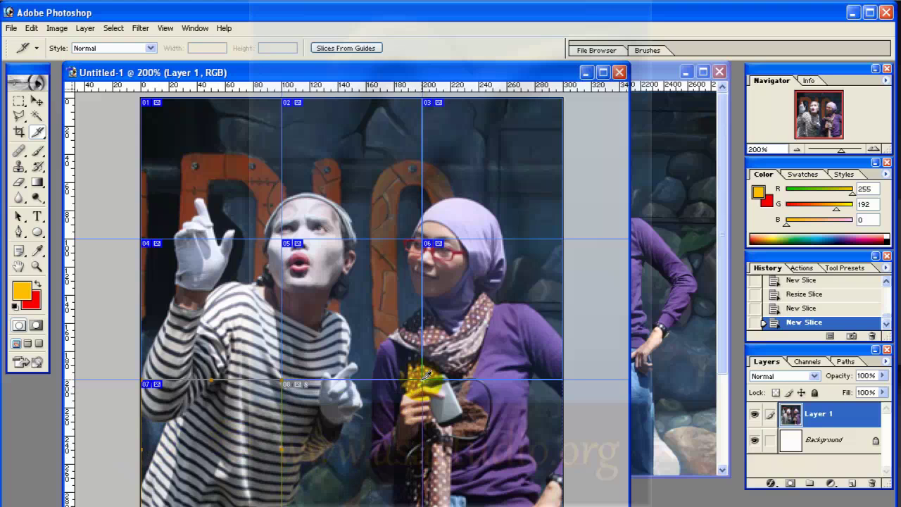
left_click_drag(425, 379, 444, 486)
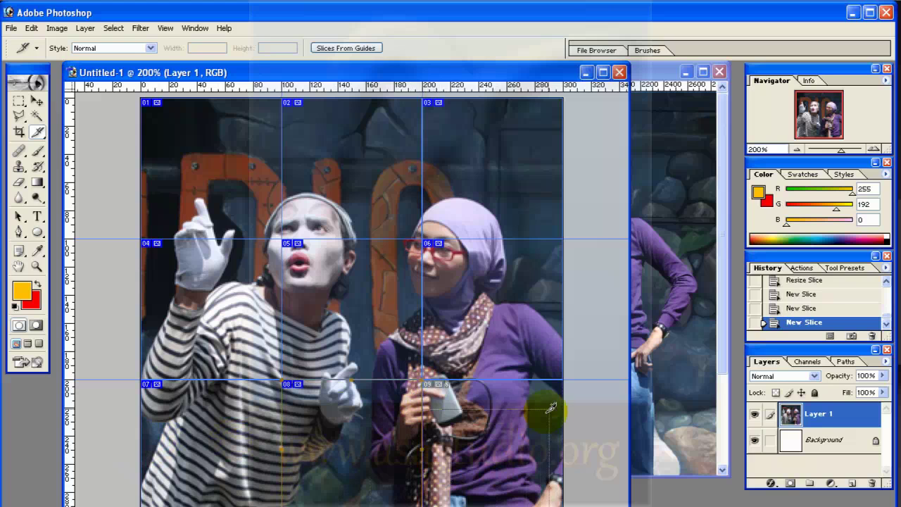
left_click(568, 375)
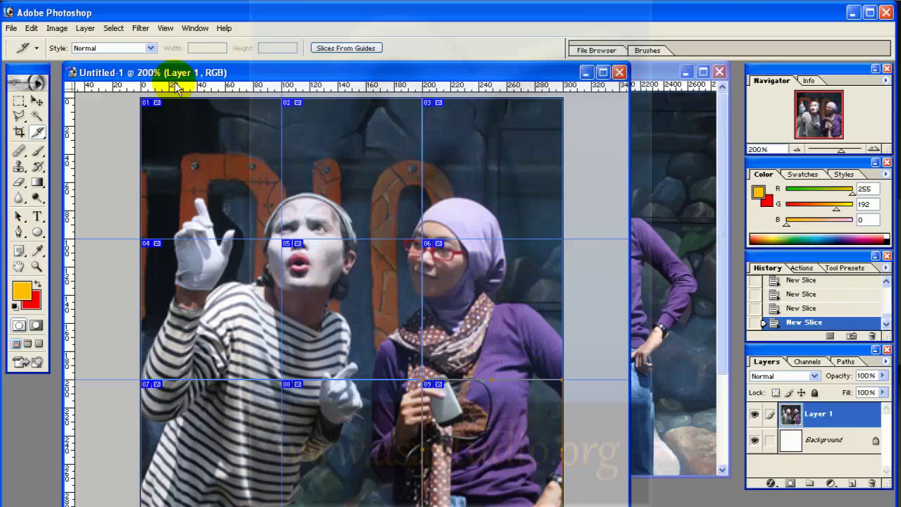
- Open the sliced image in Save For Web, select all nine slices and choose JPEG as their format
left_click(11, 30)
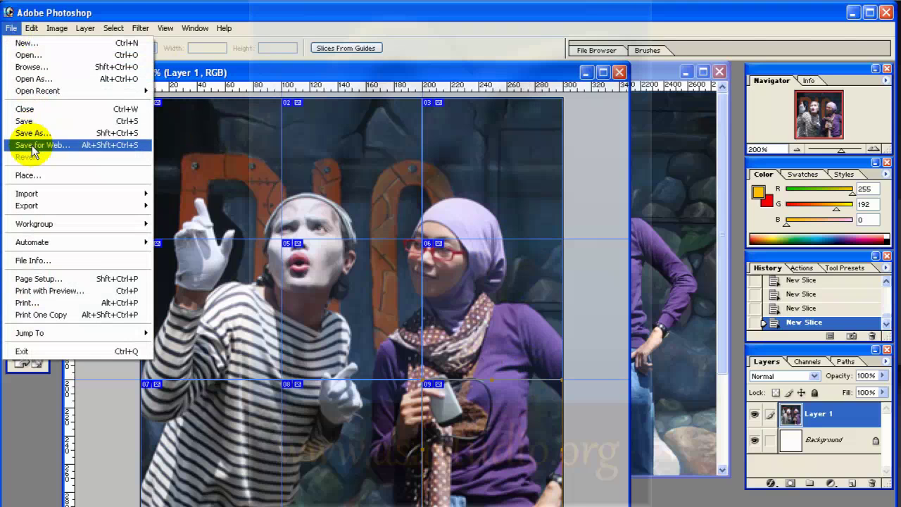
left_click(33, 145)
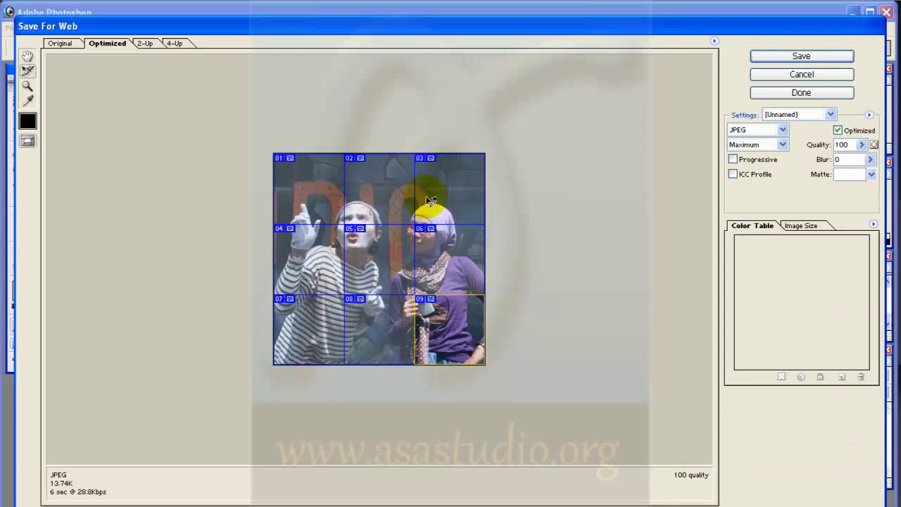
left_click_drag(231, 110, 582, 424)
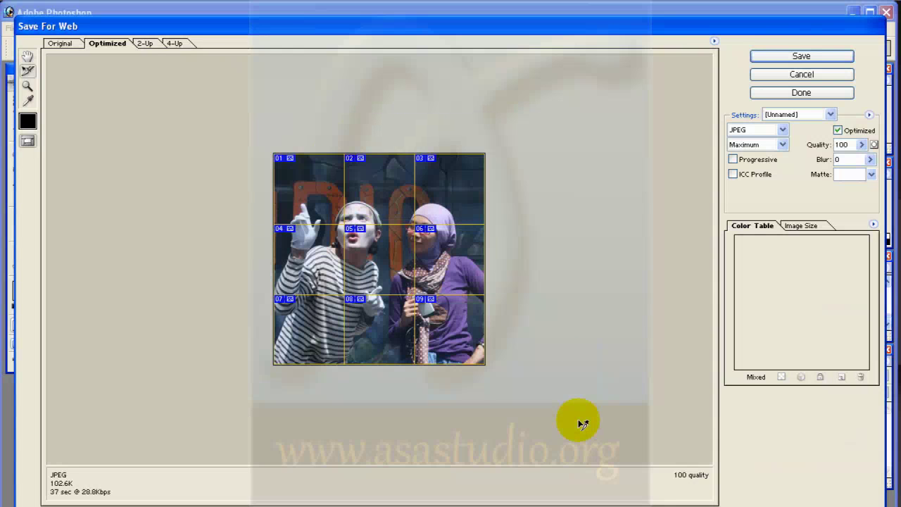
left_click_drag(204, 110, 556, 407)
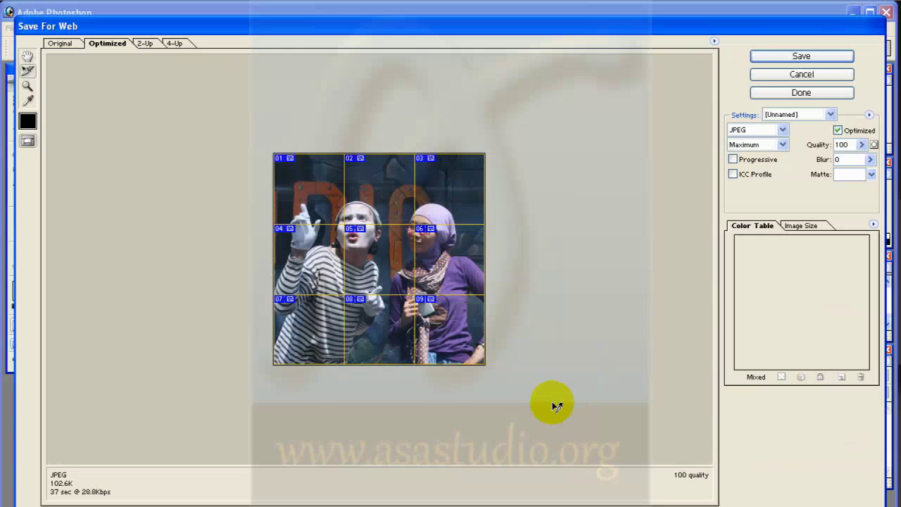
left_click(782, 132)
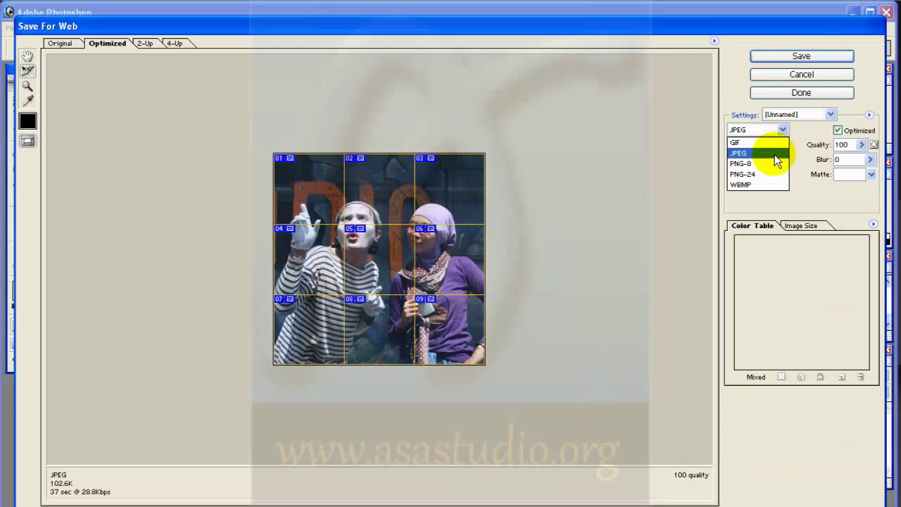
left_click(769, 153)
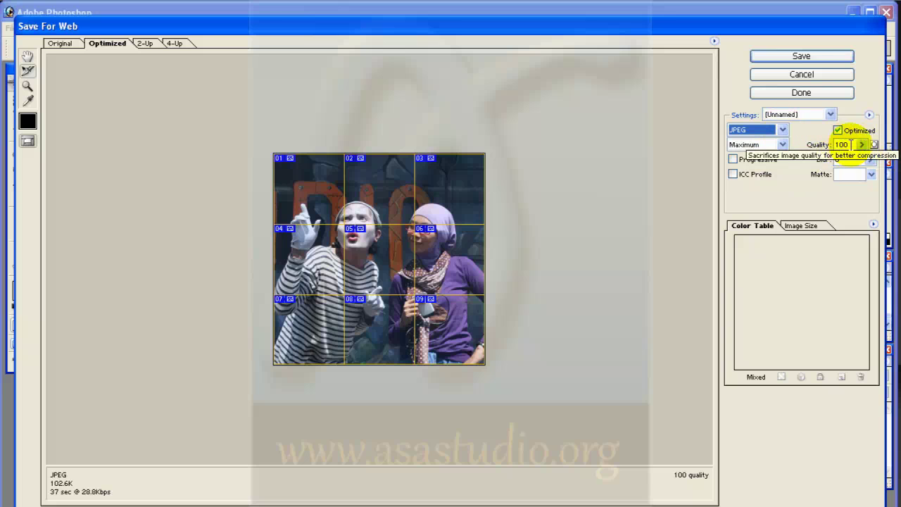
- Start saving the optimized slices, create a folder named picture-puzzle on the Desktop and open it as the destination
left_click(802, 57)
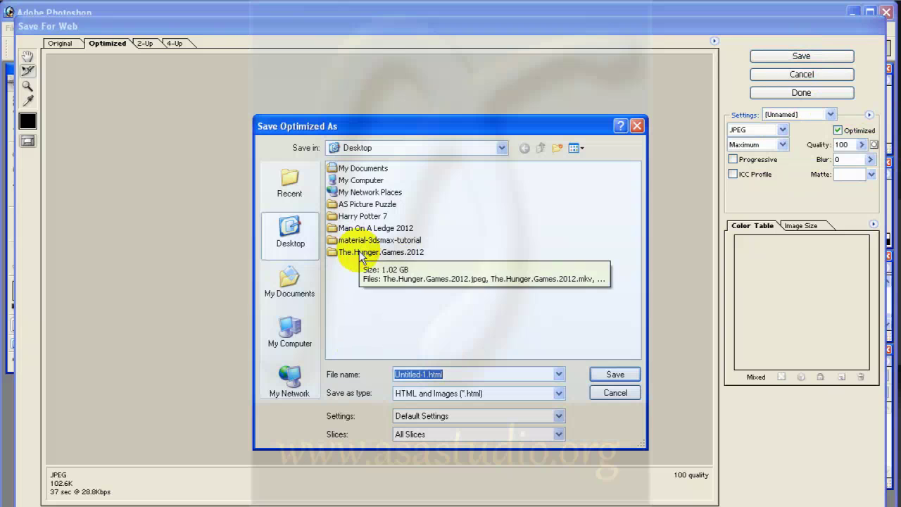
left_click(291, 243)
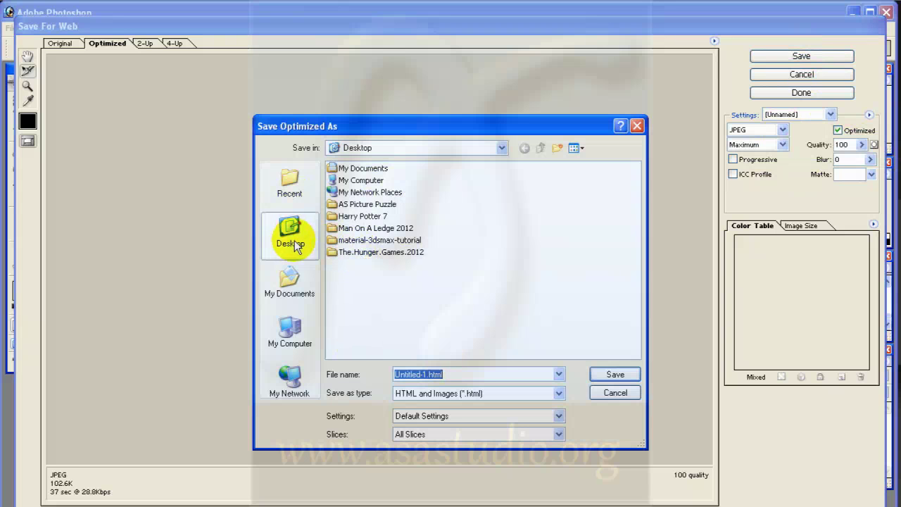
left_click(557, 149)
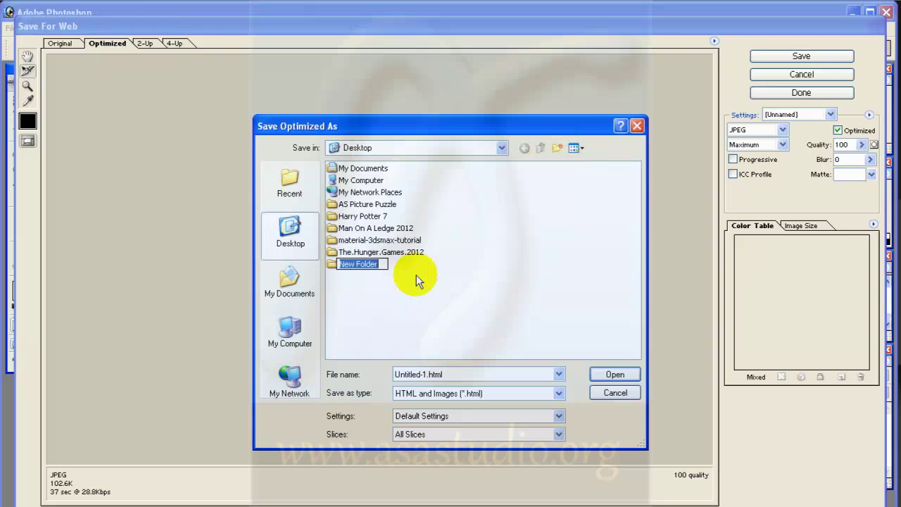
type("pi")
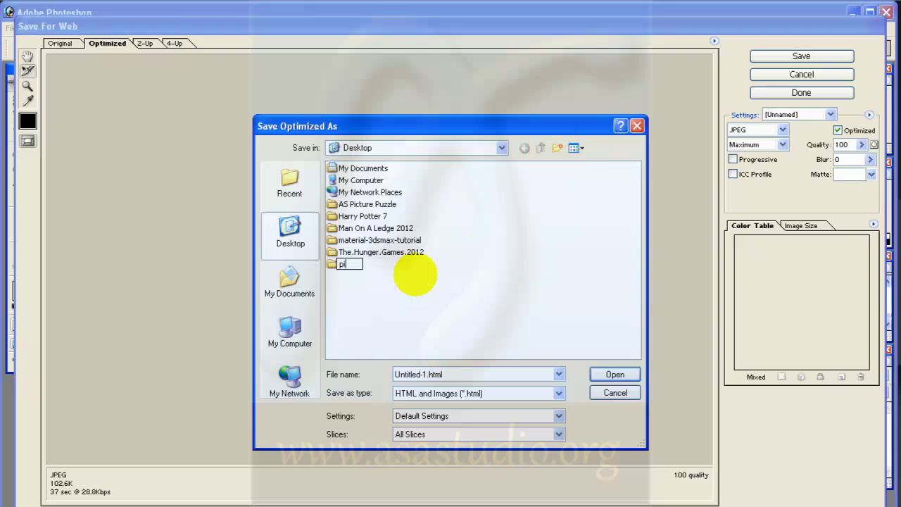
type("cture-puzzle")
left_click(416, 275)
left_click(368, 265)
double_click(368, 265)
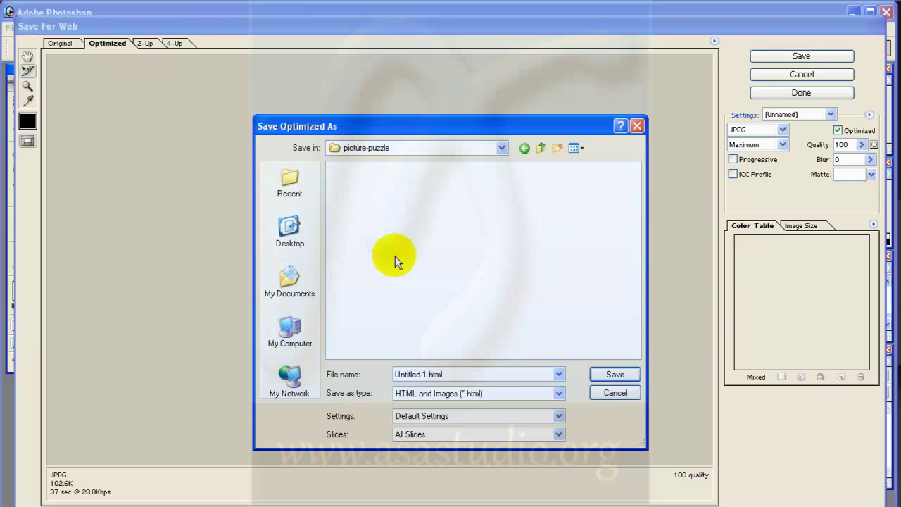
- Save all slices as Images Only (*.jpg) with the file name a in the picture-puzzle folder
left_click(481, 393)
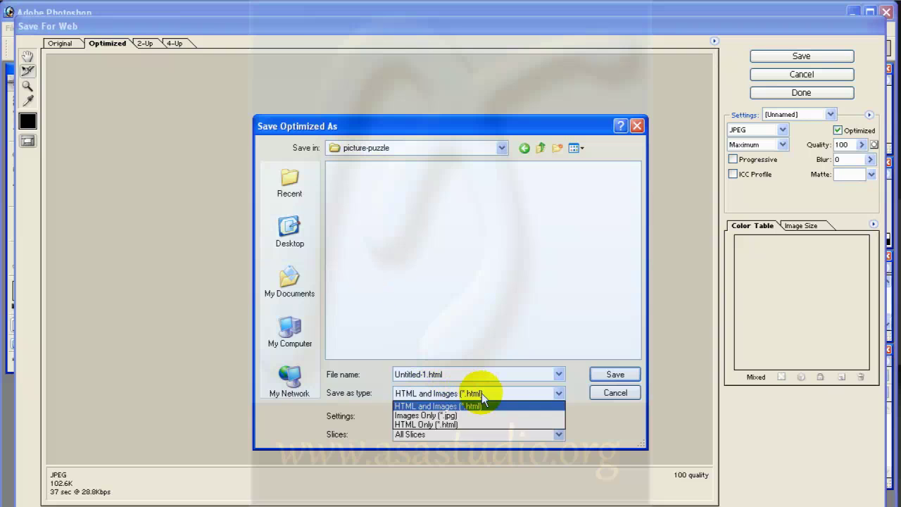
left_click(477, 415)
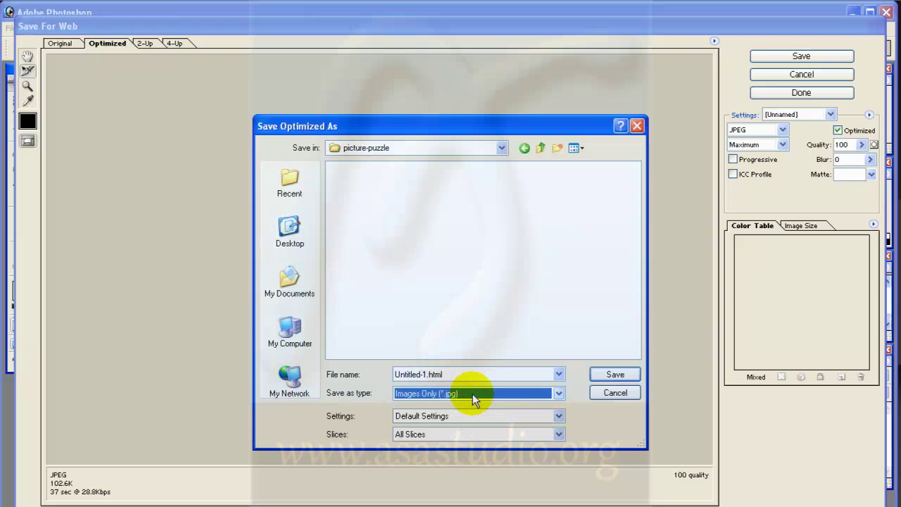
left_click(458, 374)
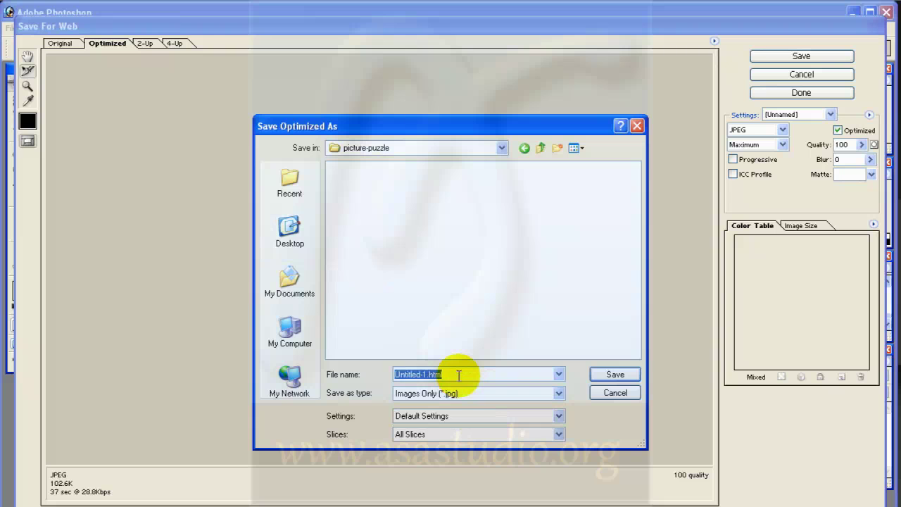
type("a")
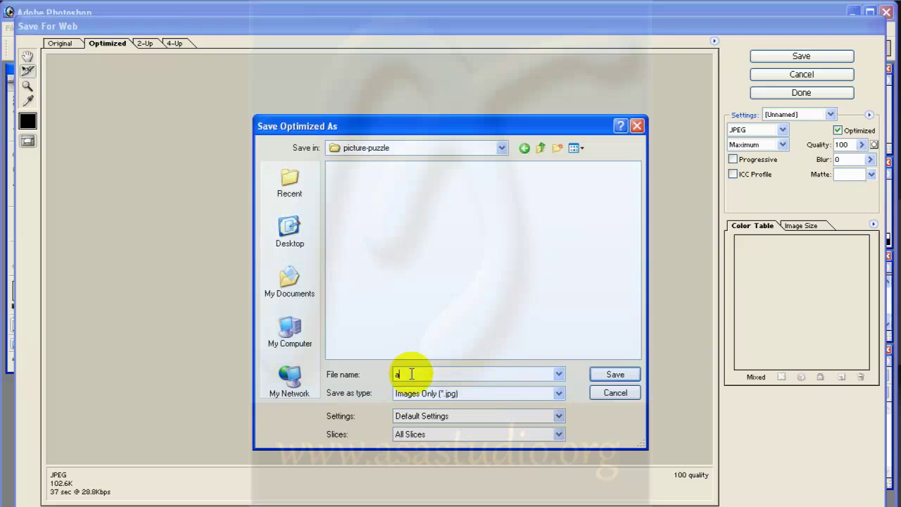
left_click(626, 375)
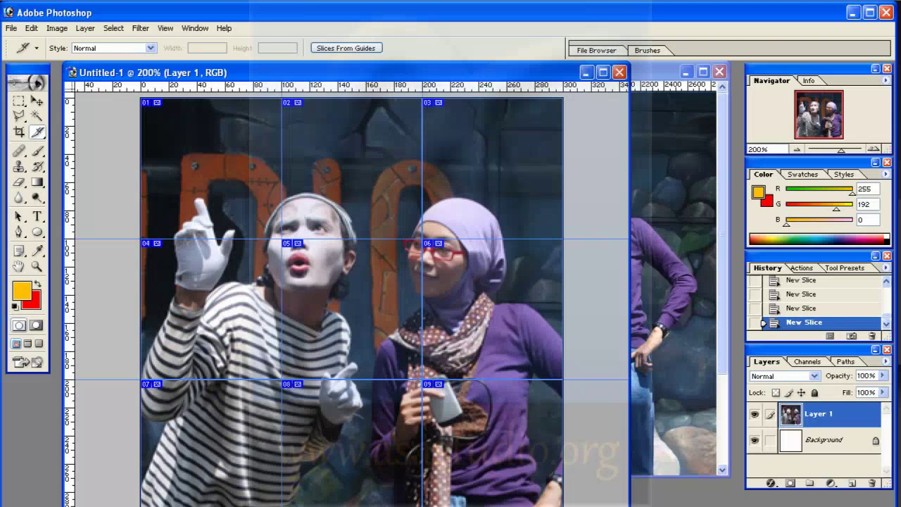
- Switch to the file explorer and open the images folder inside picture-puzzle on the Desktop
key("alt+Tab")
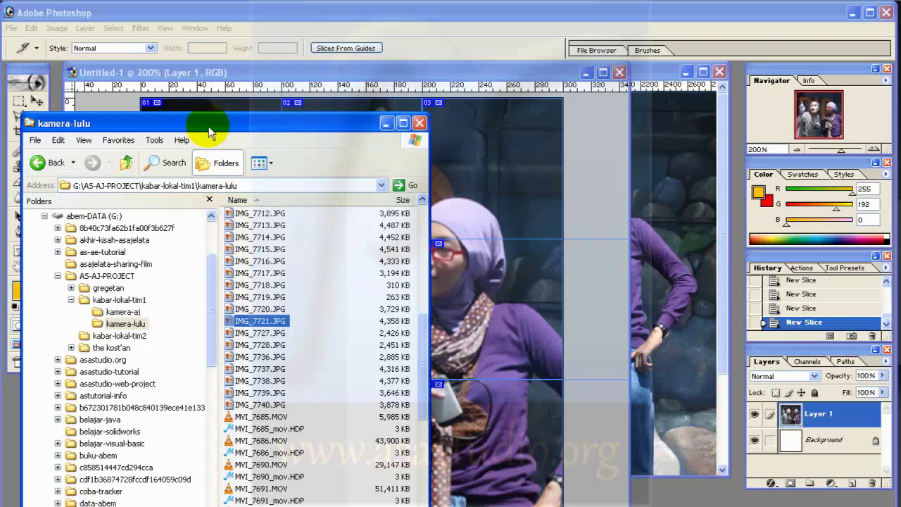
scroll(213, 292, "up", 3)
left_click(47, 218)
left_click_drag(421, 269, 425, 347)
double_click(243, 307)
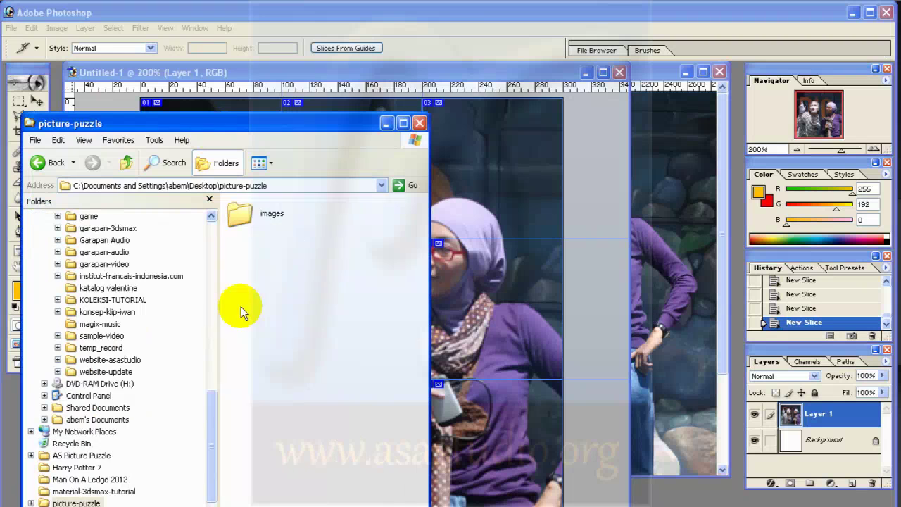
double_click(238, 213)
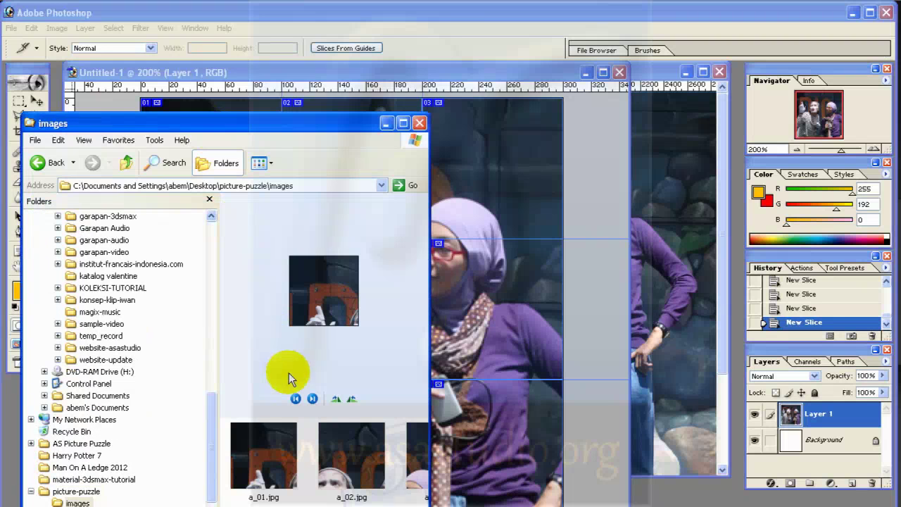
- Look through the exported JPEG pieces one by one, comparing how the photo was divided
left_click(263, 454)
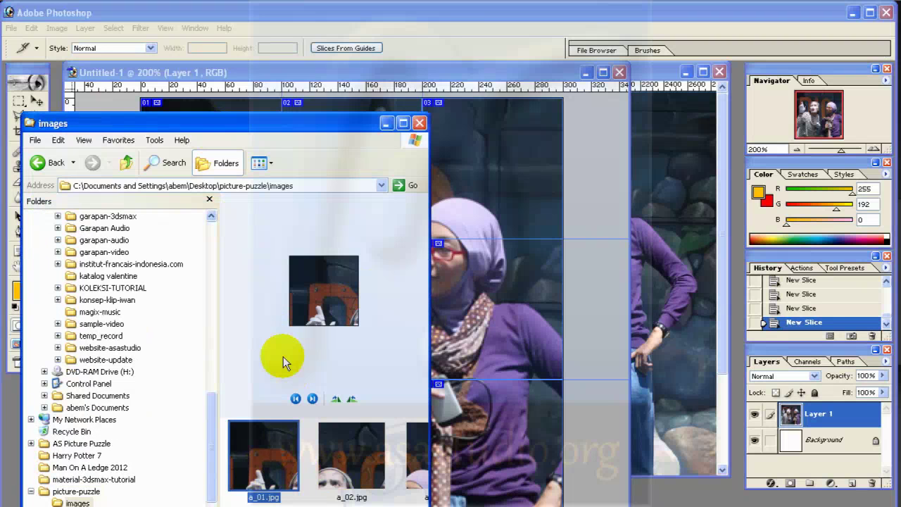
key("Right")
key("Right")
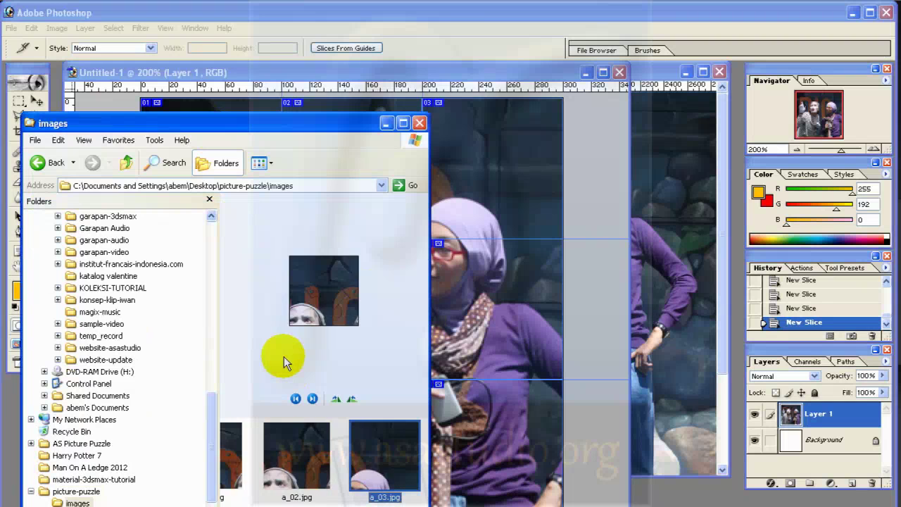
key("Right")
key("Right")
key("Right")
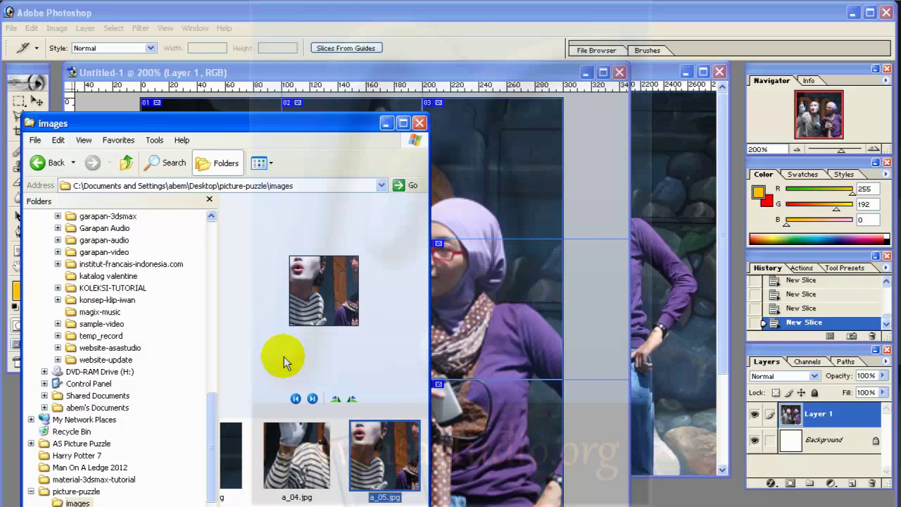
key("Right")
key("Right")
key("Right")
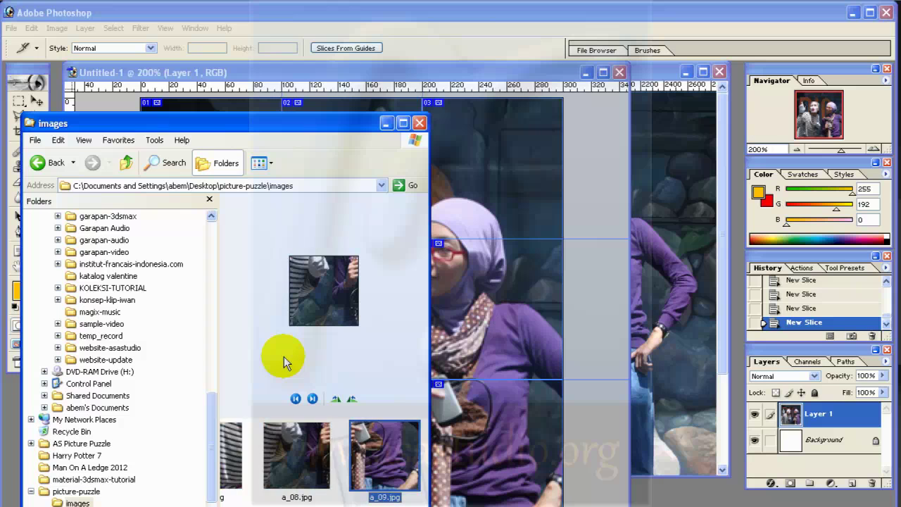
key("Right")
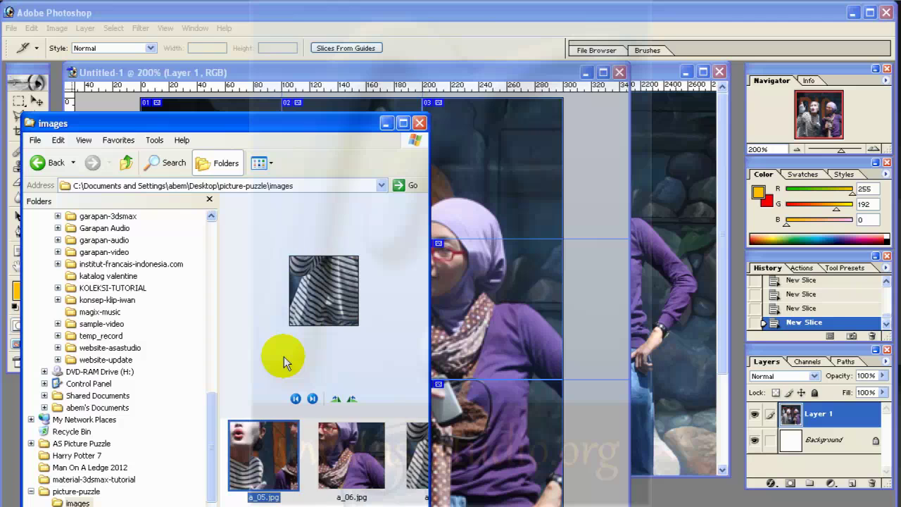
key("Right")
key("Left")
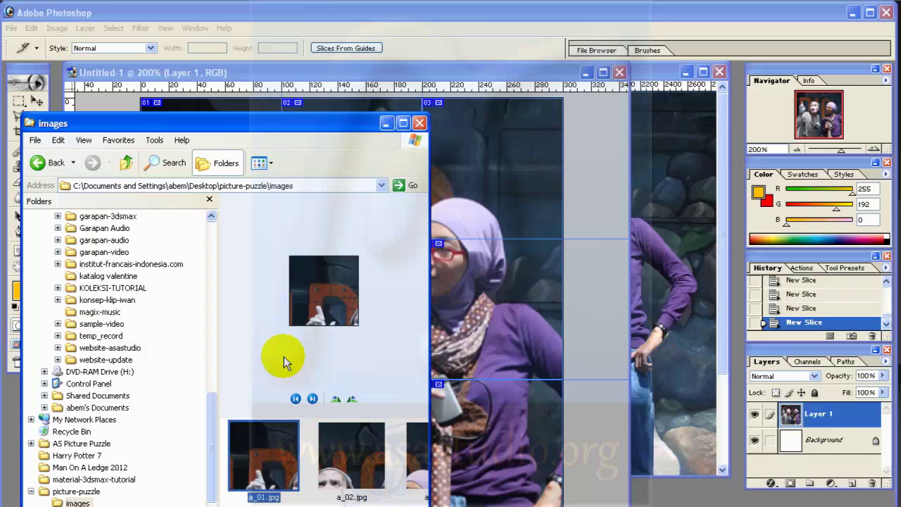
- Show the exported pieces in Details view and rename a_01.jpg as 1.jpg
left_click(260, 163)
left_click(275, 244)
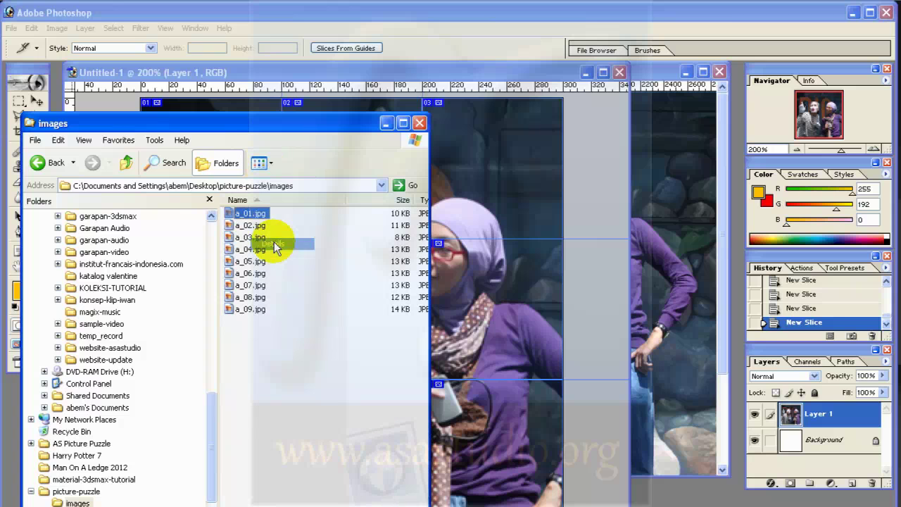
left_click(250, 213)
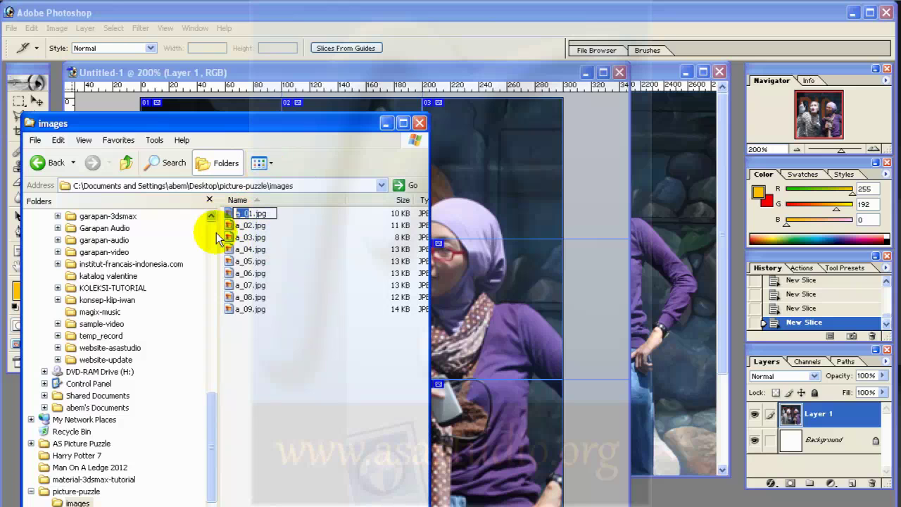
key("Delete")
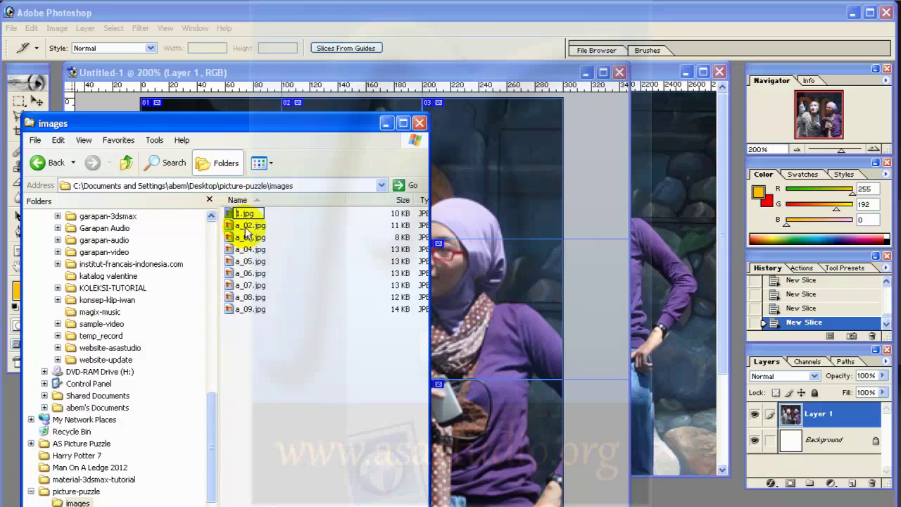
- Rename a_02.jpg, a_03.jpg and a_04.jpg as 2.jpg, 3.jpg and 4.jpg
left_click(251, 226)
left_click(250, 225)
left_click_drag(235, 225, 235, 251)
key("Delete")
left_click(250, 237)
left_click(251, 237)
key("Delete")
left_click(230, 250)
left_click(238, 251)
key("Delete")
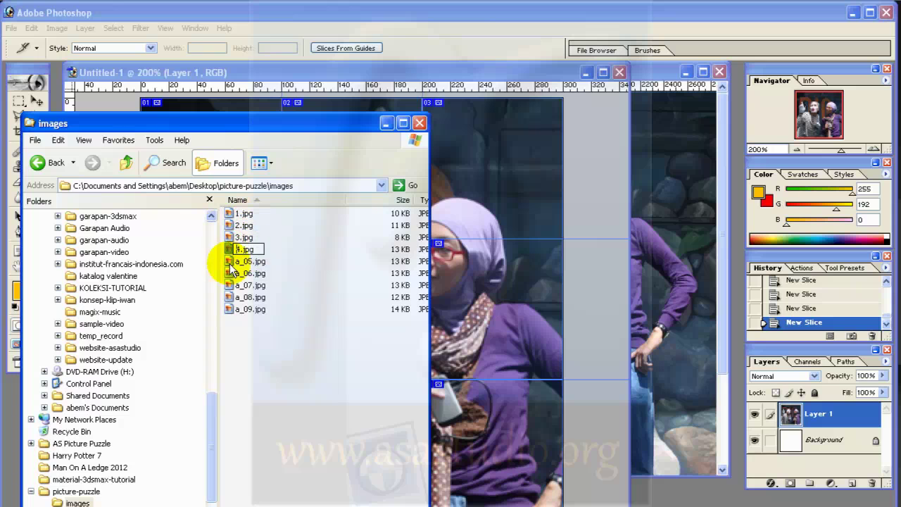
- Rename a_05.jpg, a_06.jpg and a_07.jpg as 5.jpg, 6.jpg and 7.jpg
left_click(248, 261)
left_click(247, 261)
mouse_move(247, 261)
left_mouse_down()
mouse_move(235, 262)
mouse_move(235, 273)
left_mouse_up()
key("Delete")
left_click(250, 273)
left_click(250, 273)
key("Delete")
left_click(246, 286)
left_click(247, 286)
left_click_drag(247, 286, 203, 302)
key("Delete")
- Rename a_08.jpg and a_09.jpg as 8.jpg and 9.jpg
left_click(250, 298)
left_click(251, 298)
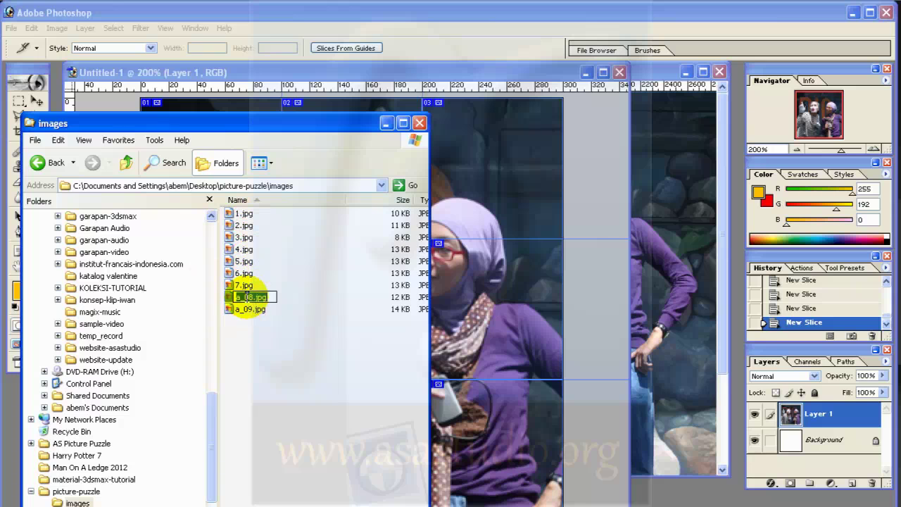
left_click_drag(247, 299, 201, 298)
key("Delete")
left_click(237, 318)
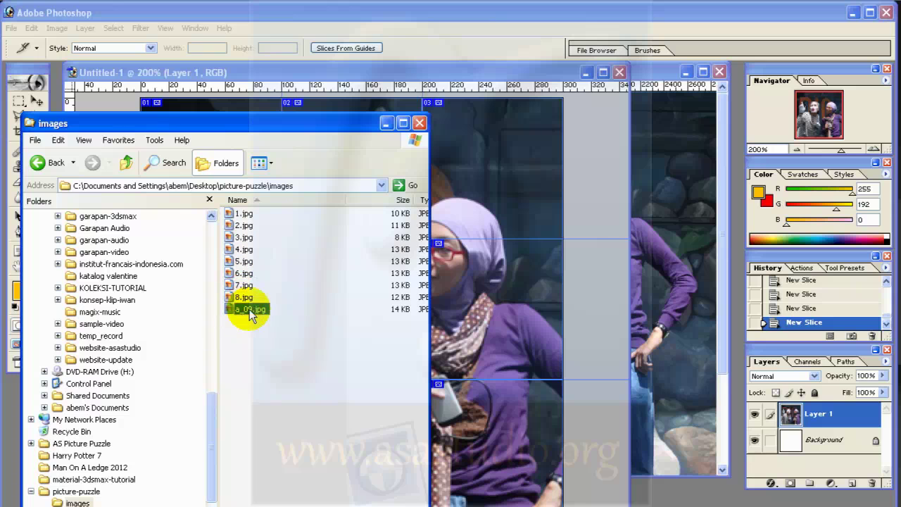
left_click(247, 317)
left_click_drag(246, 311, 194, 310)
key("Delete")
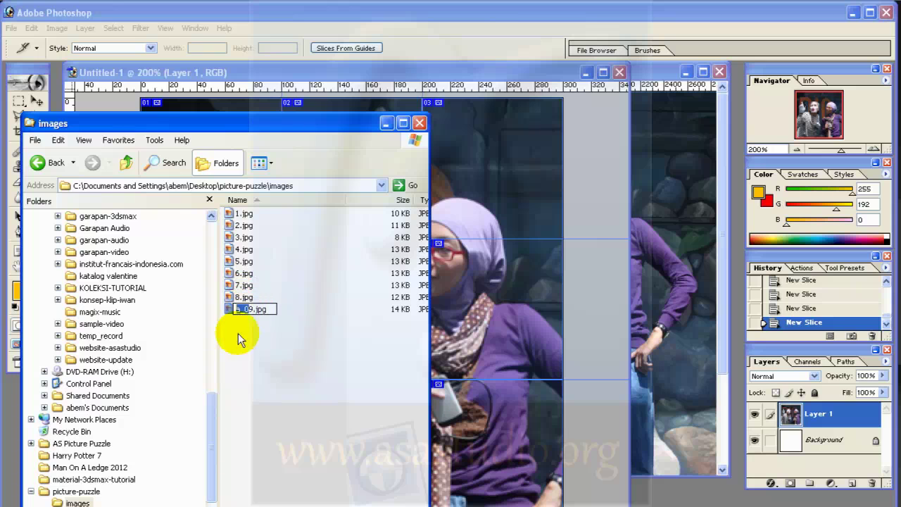
left_click(283, 335)
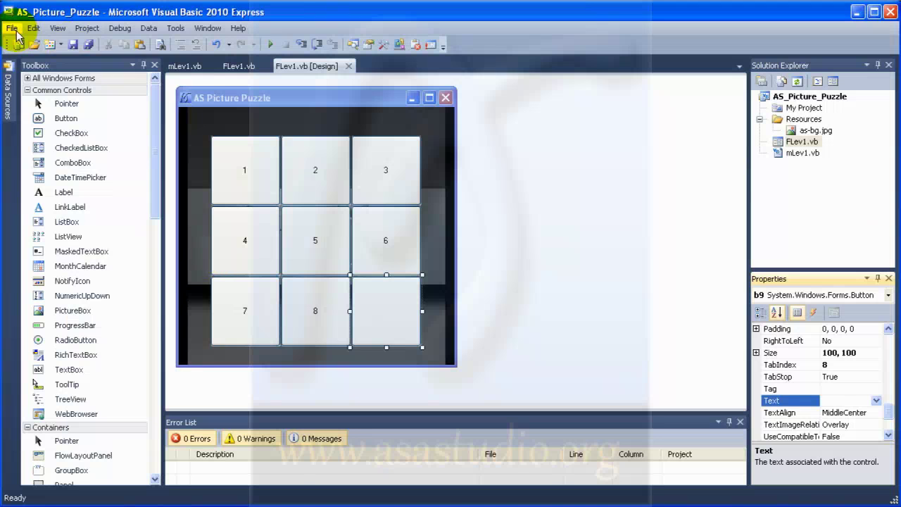
- Save the entire AS_Picture_Puzzle project in Visual Basic 2010 Express with the Desktop as its location
left_click(13, 28)
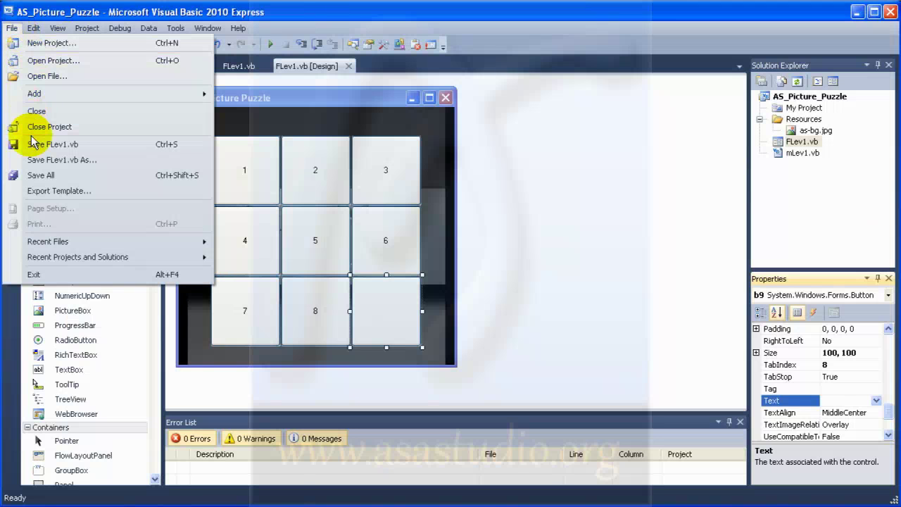
left_click(37, 175)
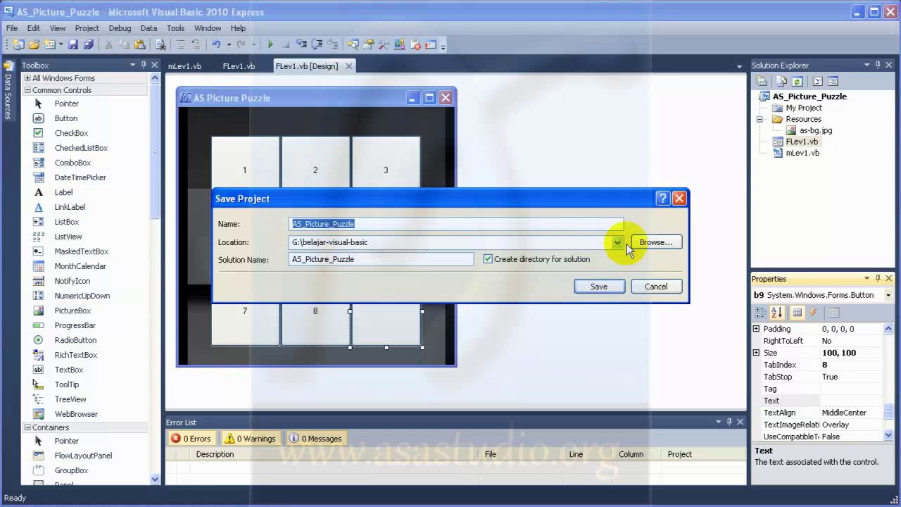
left_click(649, 243)
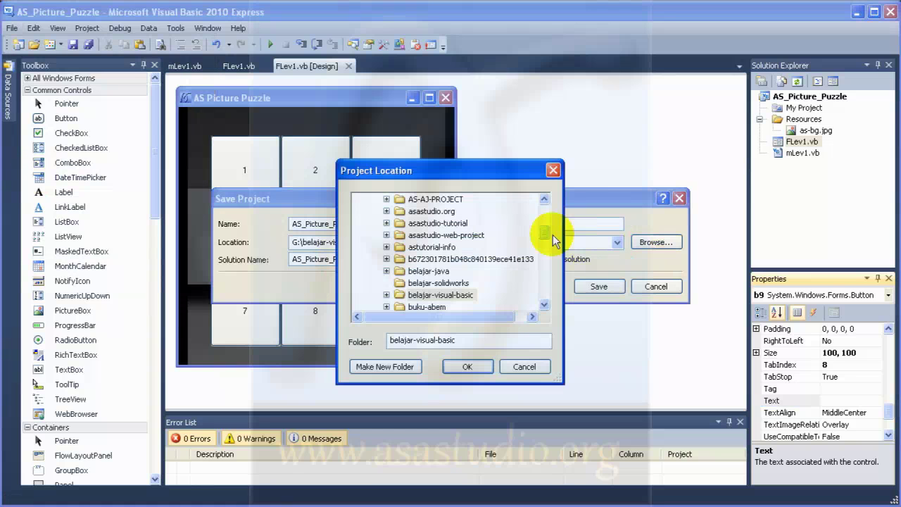
left_click_drag(546, 236, 549, 213)
left_click(377, 199)
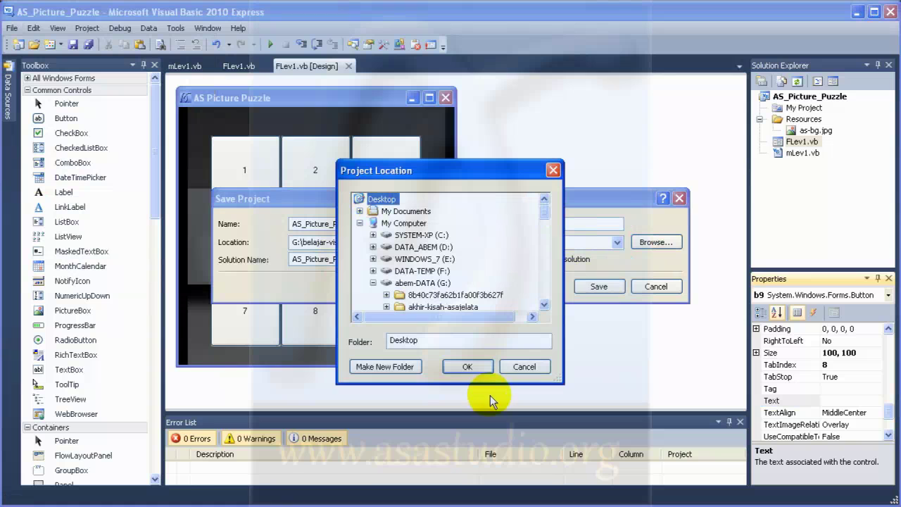
left_click(463, 367)
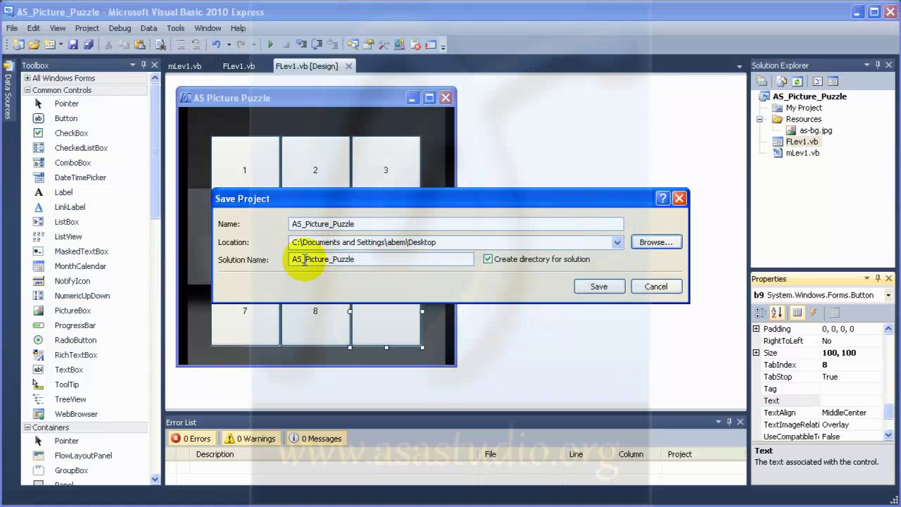
left_click(594, 285)
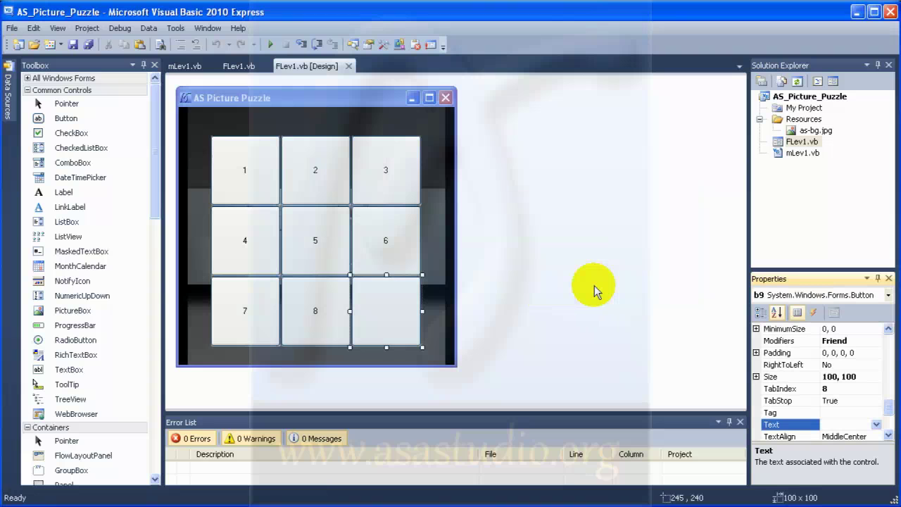
- Switch back to the file explorer and open the bin folder of the saved AS_Picture_Puzzle project on the Desktop
key("alt+Tab")
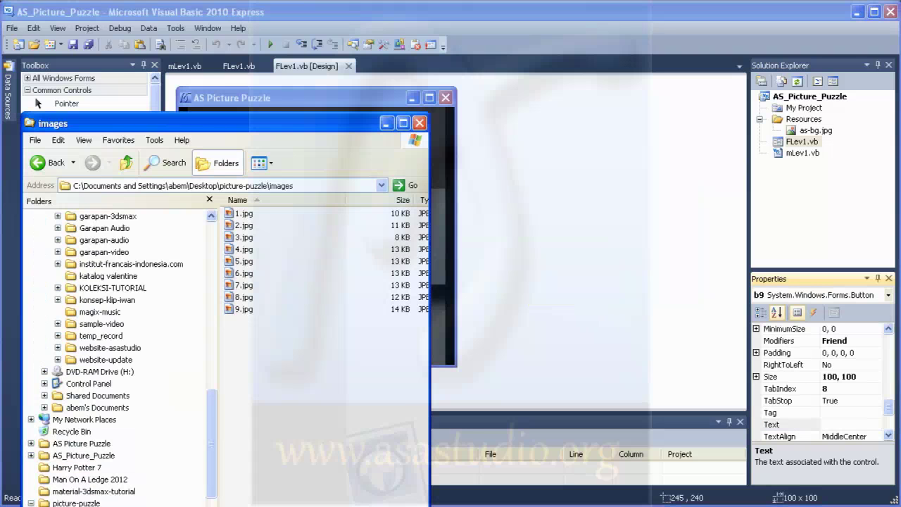
left_click_drag(209, 403, 207, 219)
left_click(56, 216)
left_click_drag(422, 272, 423, 324)
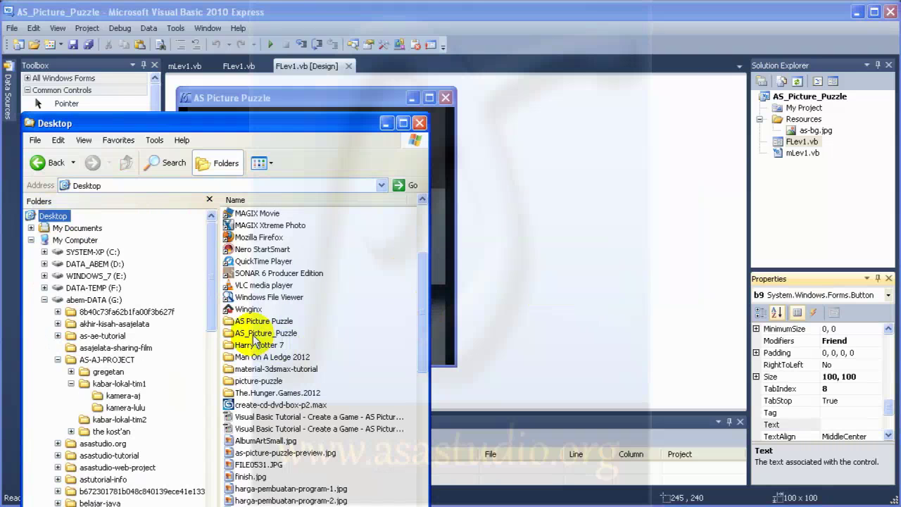
left_click_drag(226, 126, 231, 53)
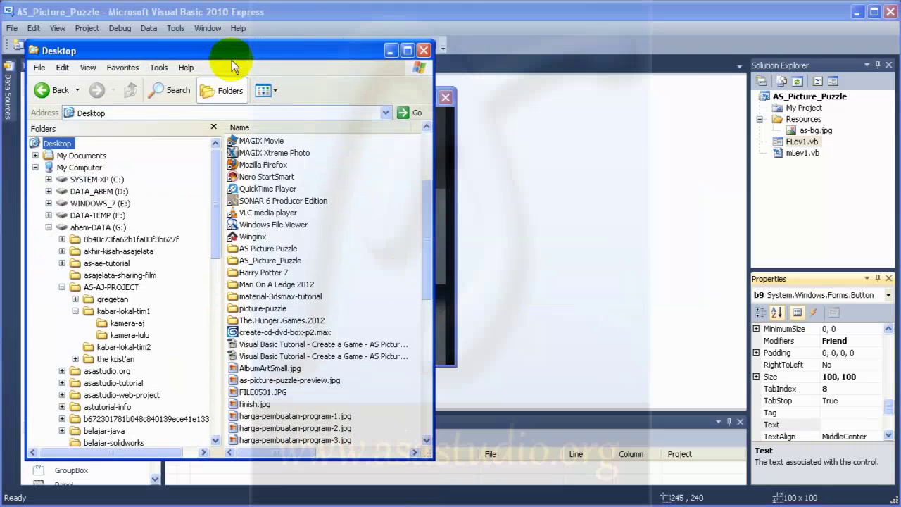
double_click(246, 262)
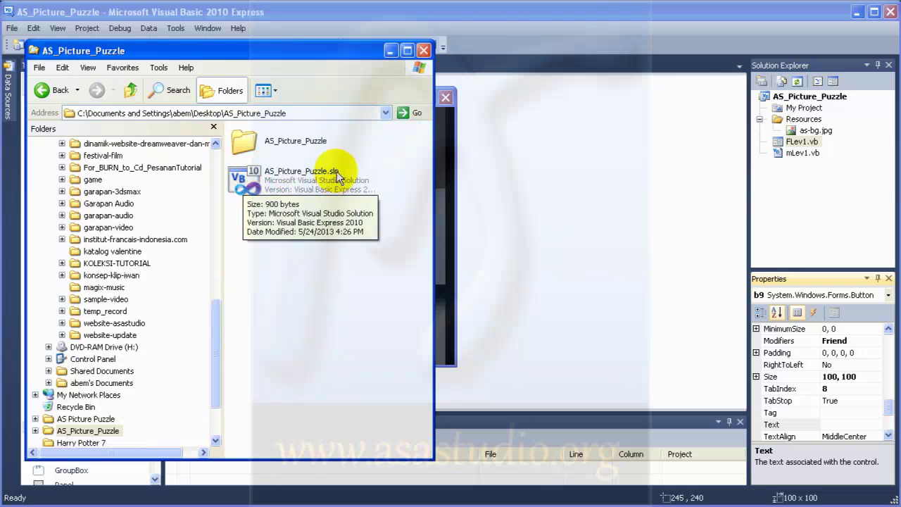
double_click(247, 144)
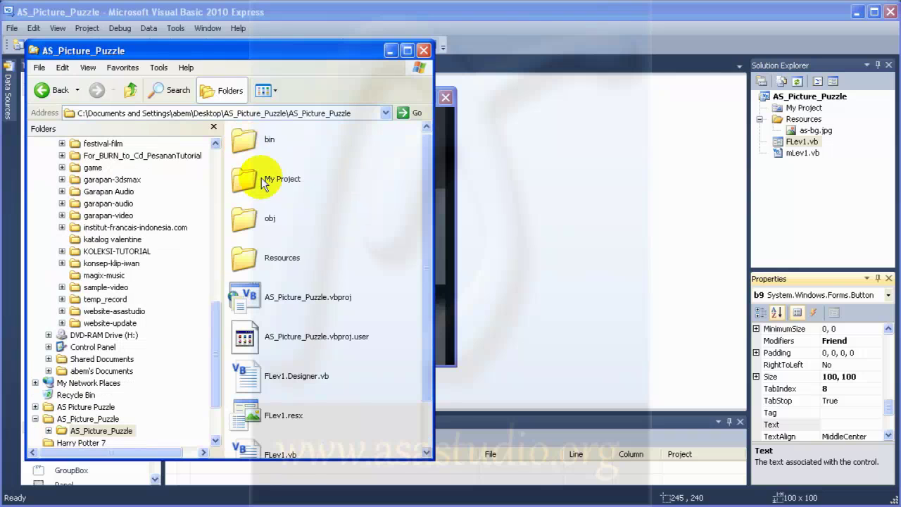
double_click(244, 145)
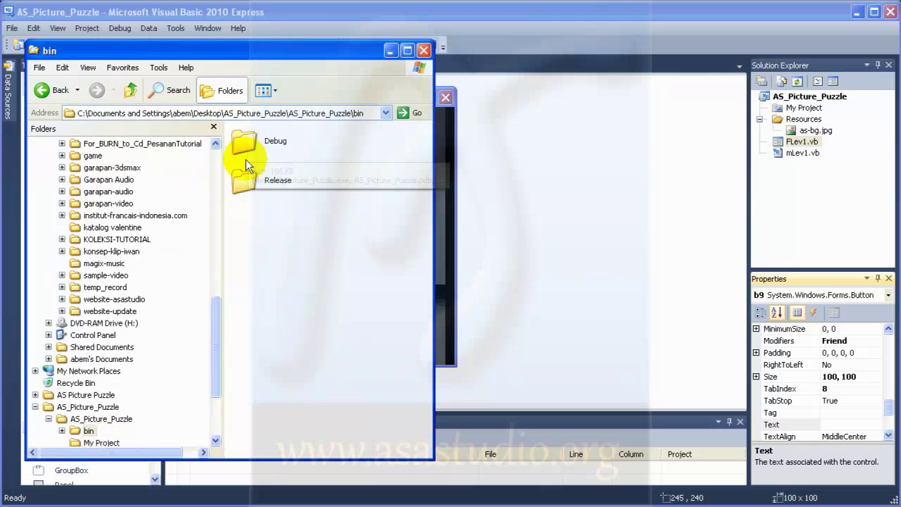
left_click_drag(219, 349, 224, 214)
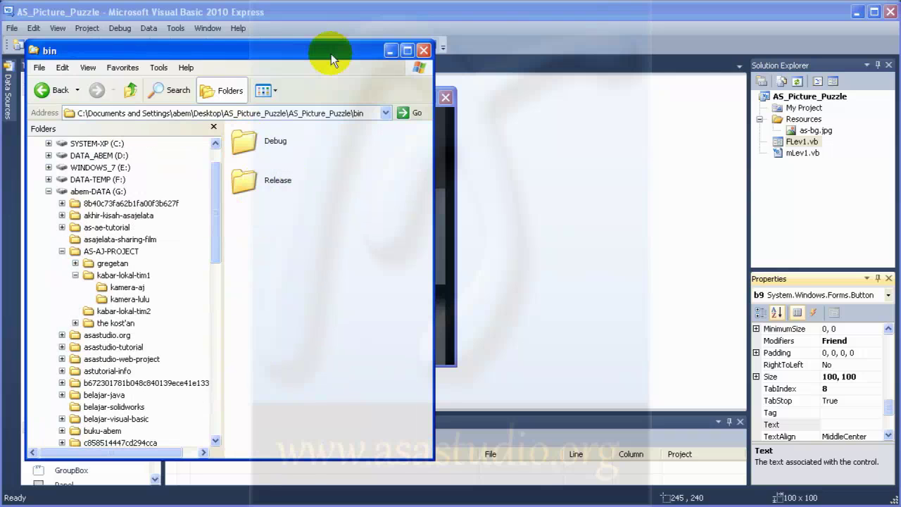